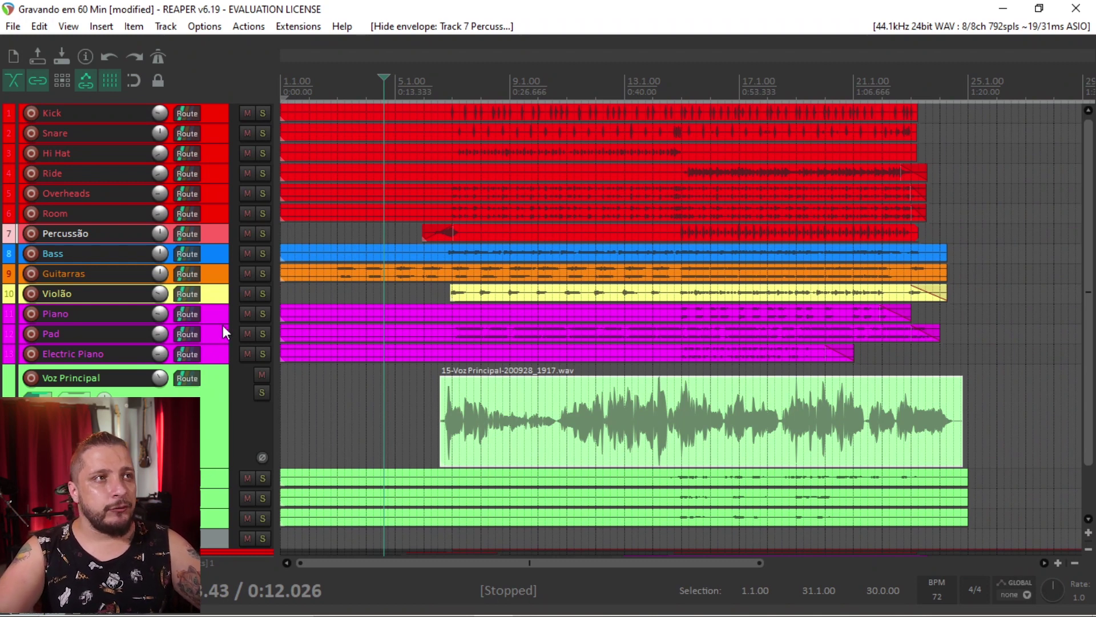
Add a new track above Kick and name it Bateria
click(213, 112)
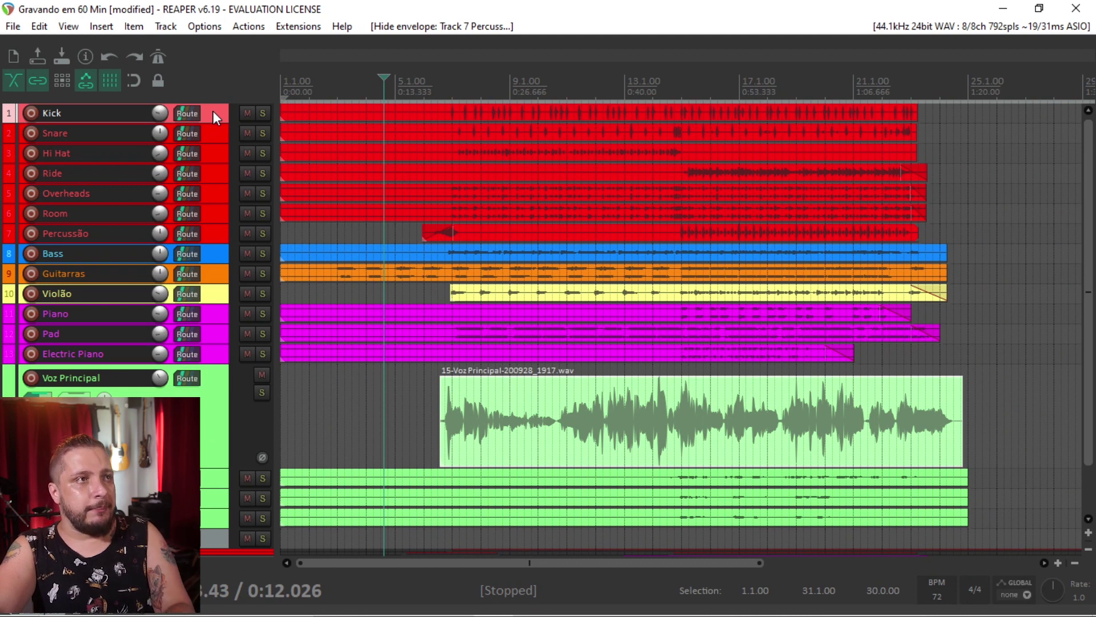
key(ctrl+t)
drag(18, 152, 13, 111)
double_click(76, 117)
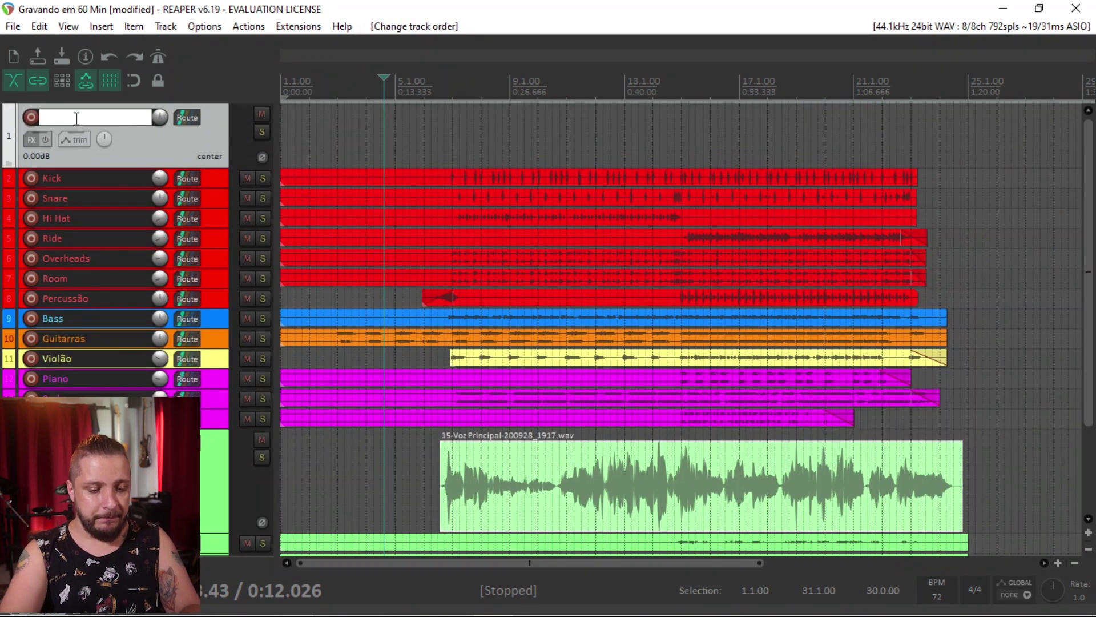
text(Bateria)
key(Return)
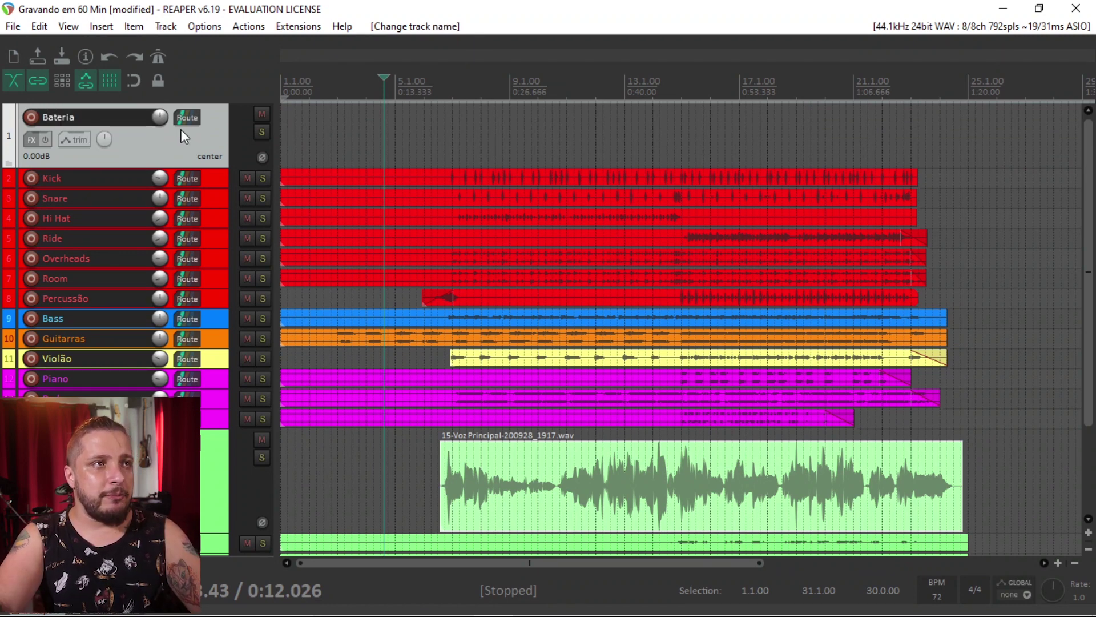
Select the tracks from Kick through Percussão and nest them inside the Bateria track as its folder children
click(212, 173)
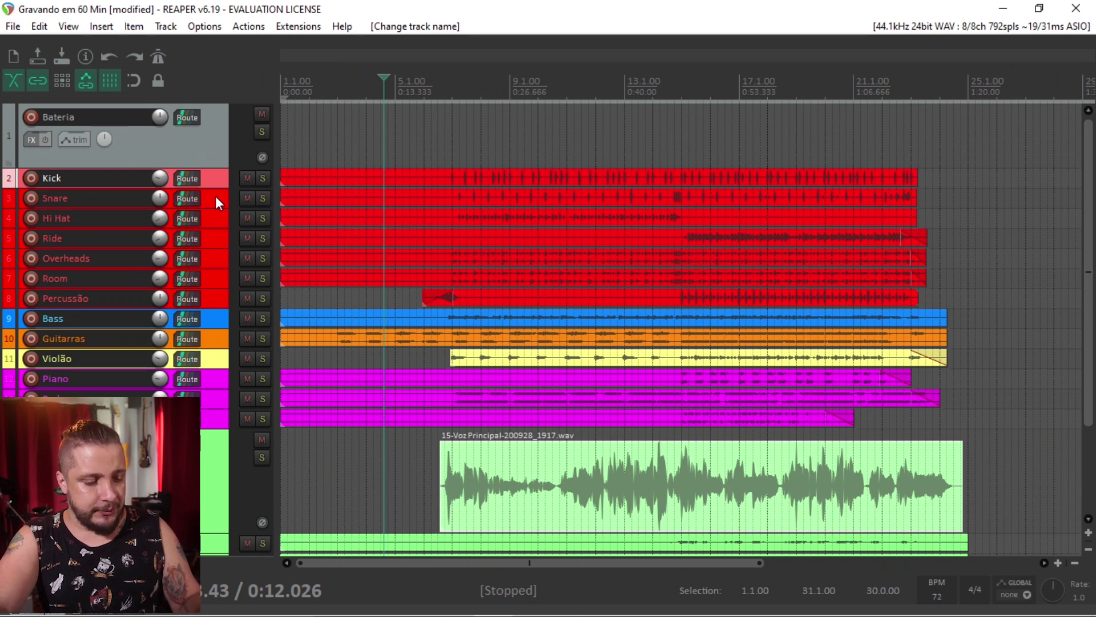
ctrl+click(215, 196)
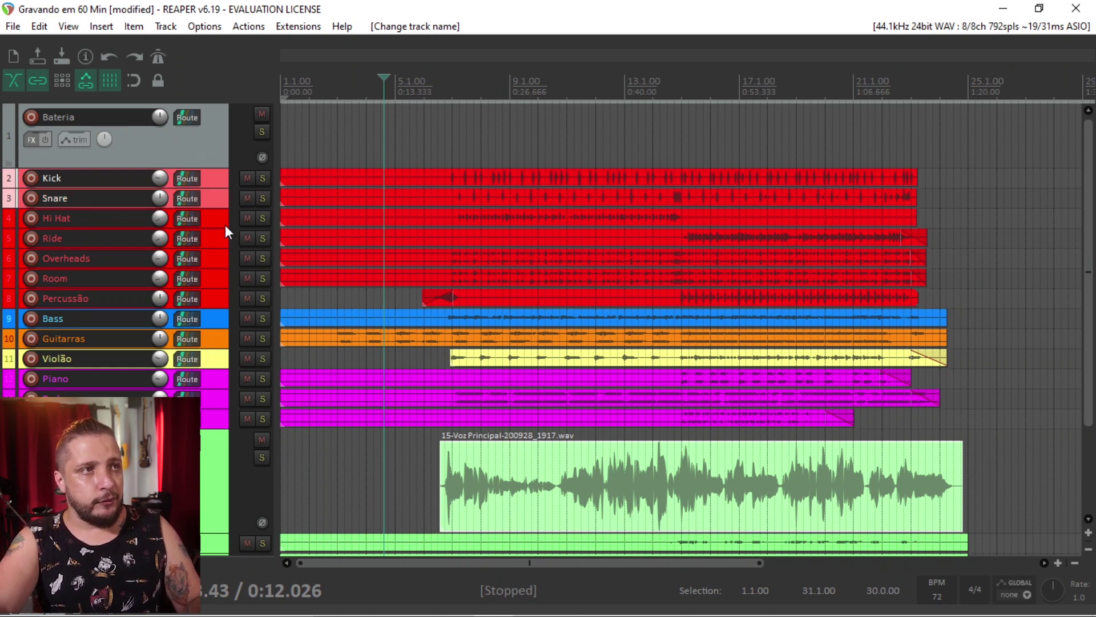
ctrl+click(218, 219)
ctrl+click(217, 238)
ctrl+click(215, 255)
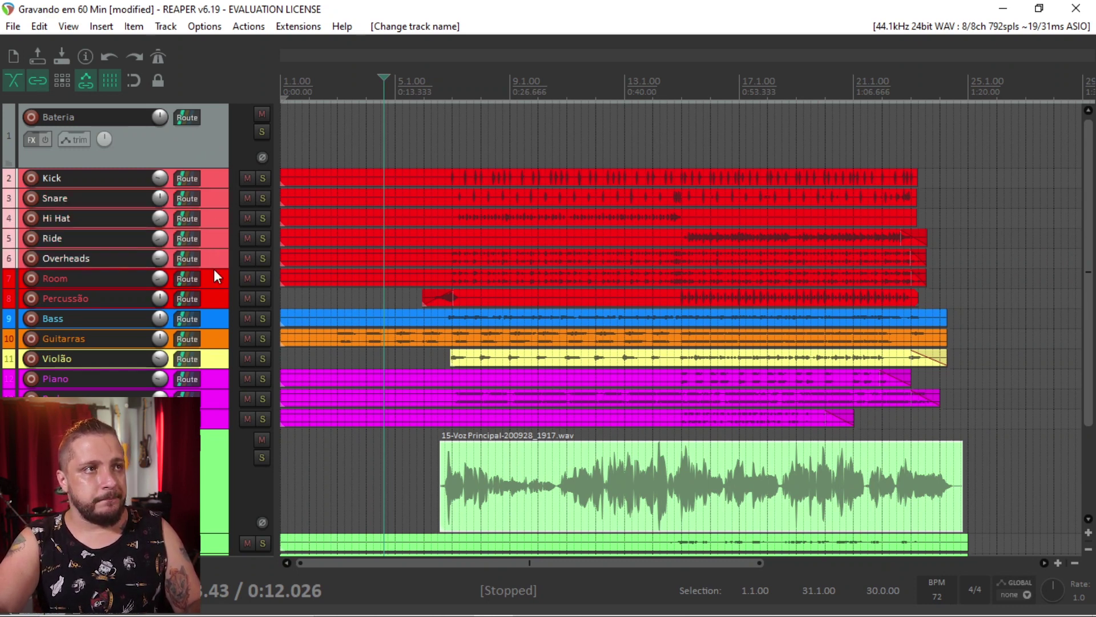
ctrl+click(214, 277)
ctrl+click(214, 296)
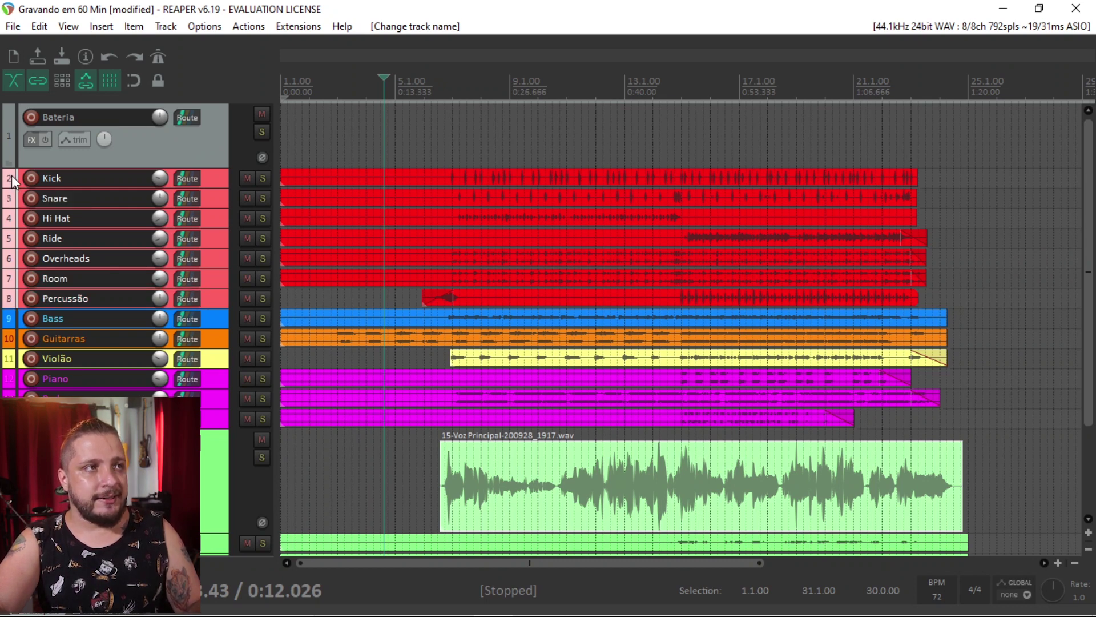
drag(12, 179, 19, 173)
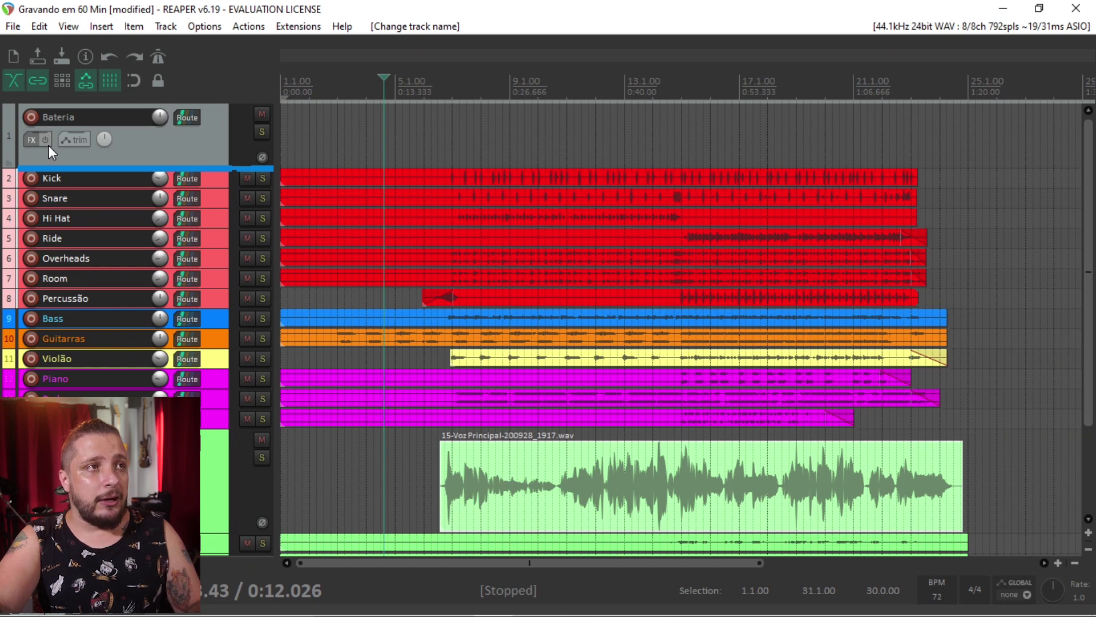
drag(49, 145, 49, 145)
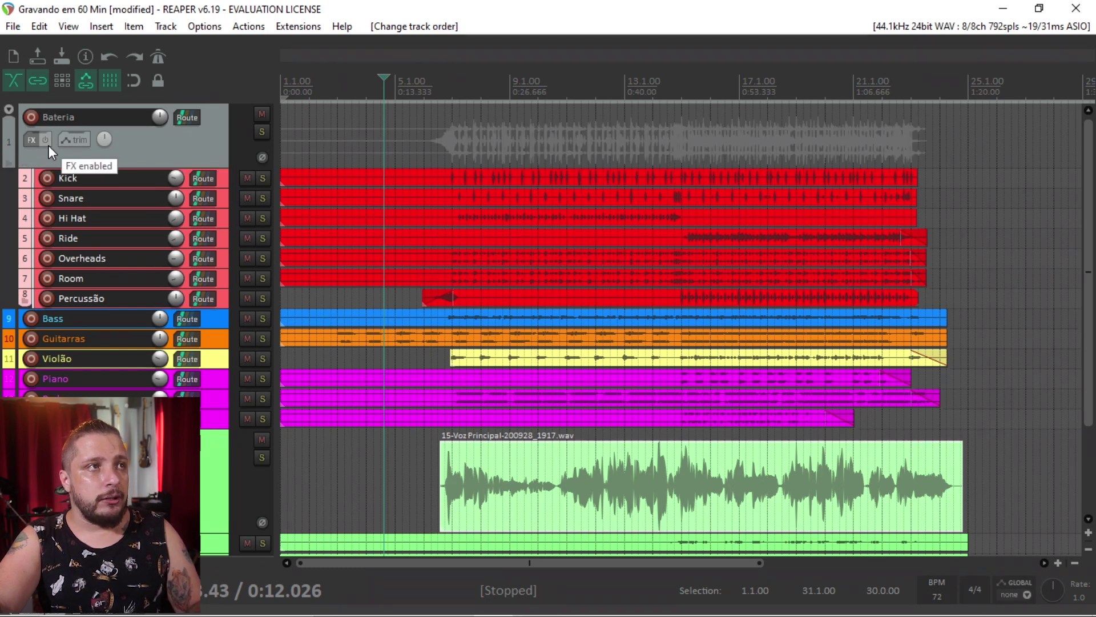
Cycle the Bateria folder through its collapsed views and leave its child tracks fully expanded
click(163, 158)
click(8, 110)
click(9, 110)
click(8, 110)
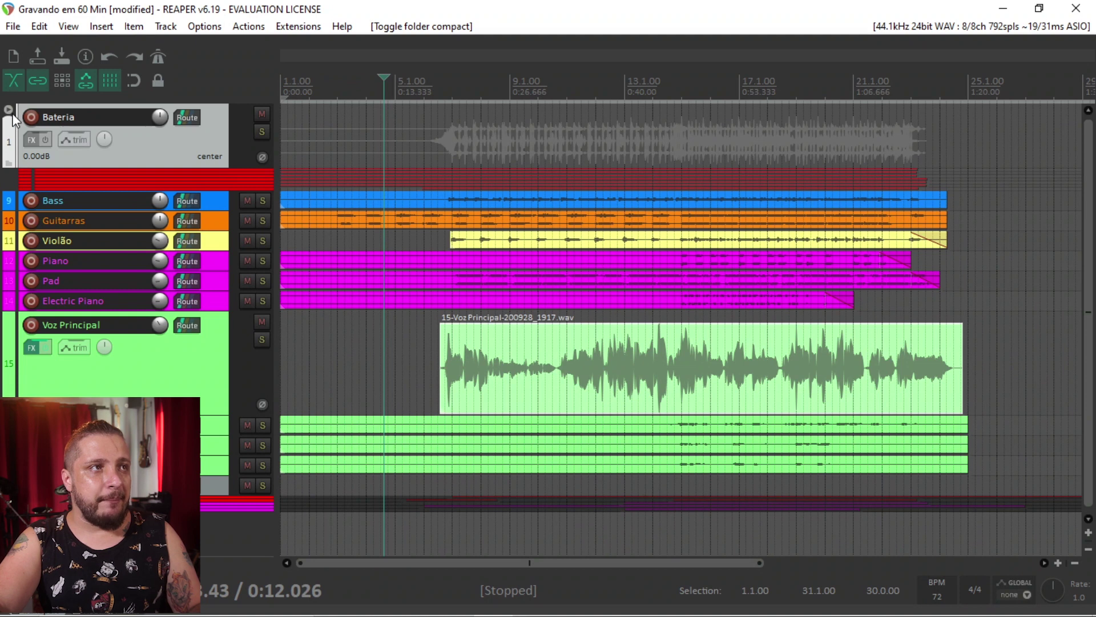
click(9, 110)
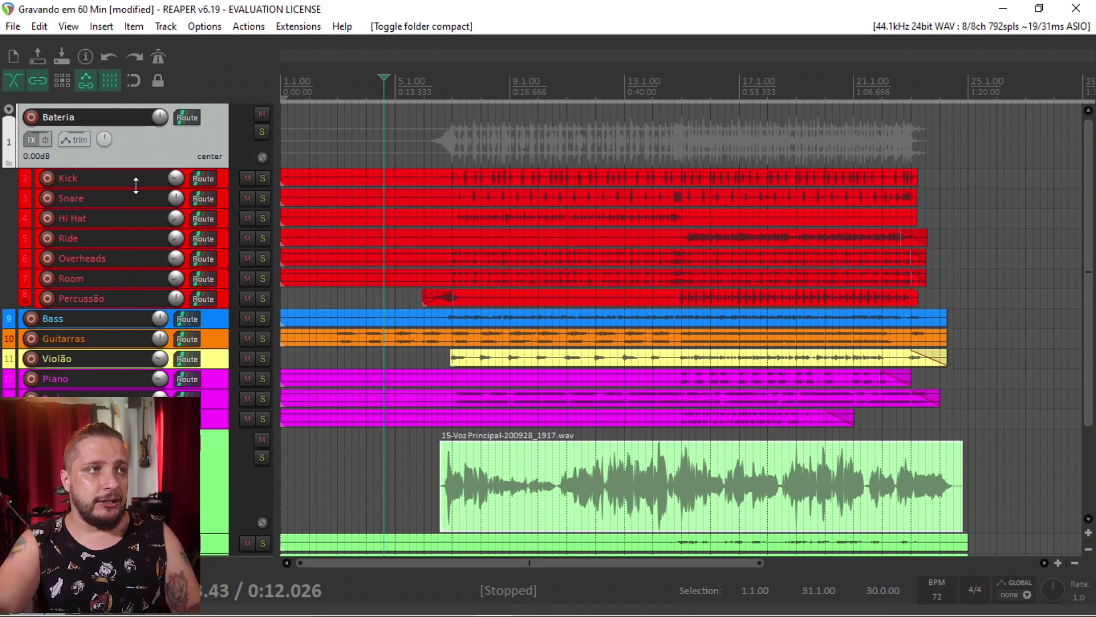
Audition the drum group from about 0:18.9 by soloing the Bateria folder in the mixer, and release the solo
key(ctrl+m)
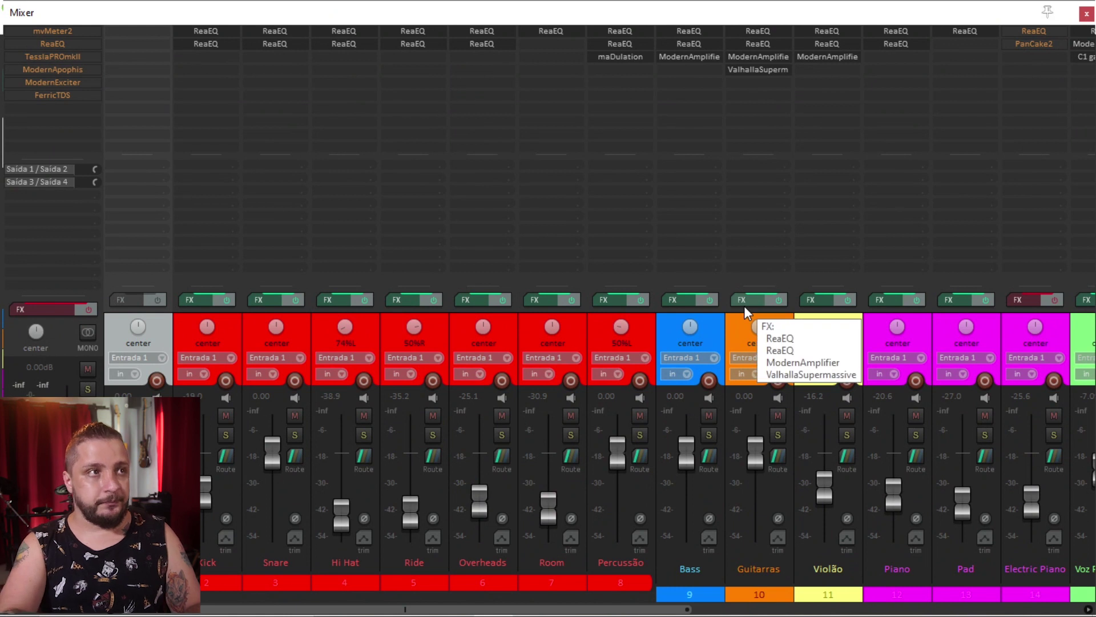
click(157, 435)
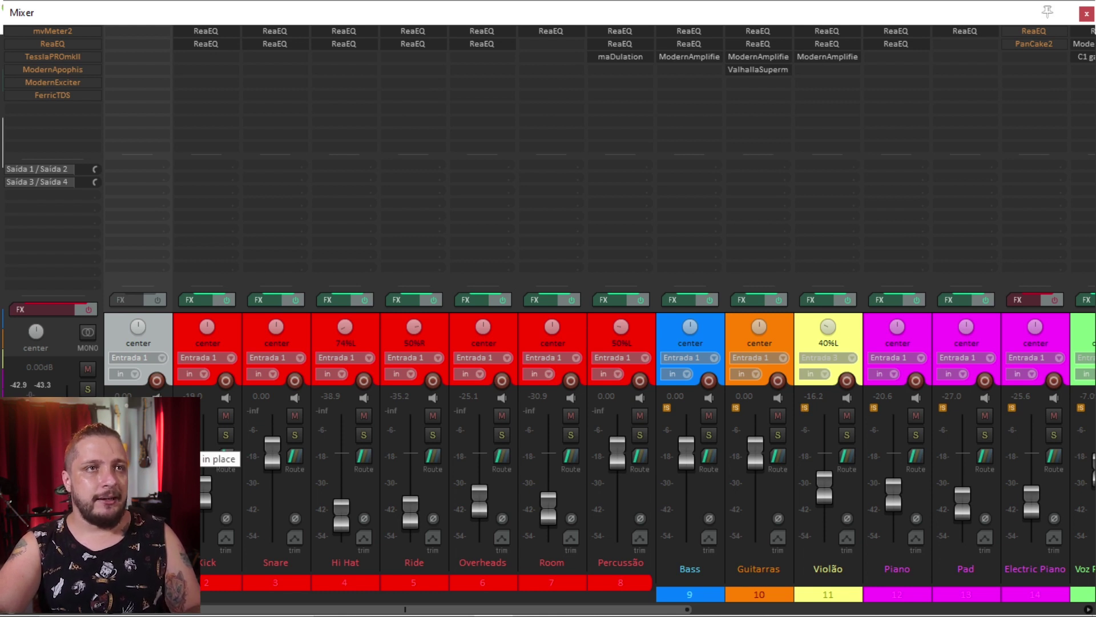
click(1086, 16)
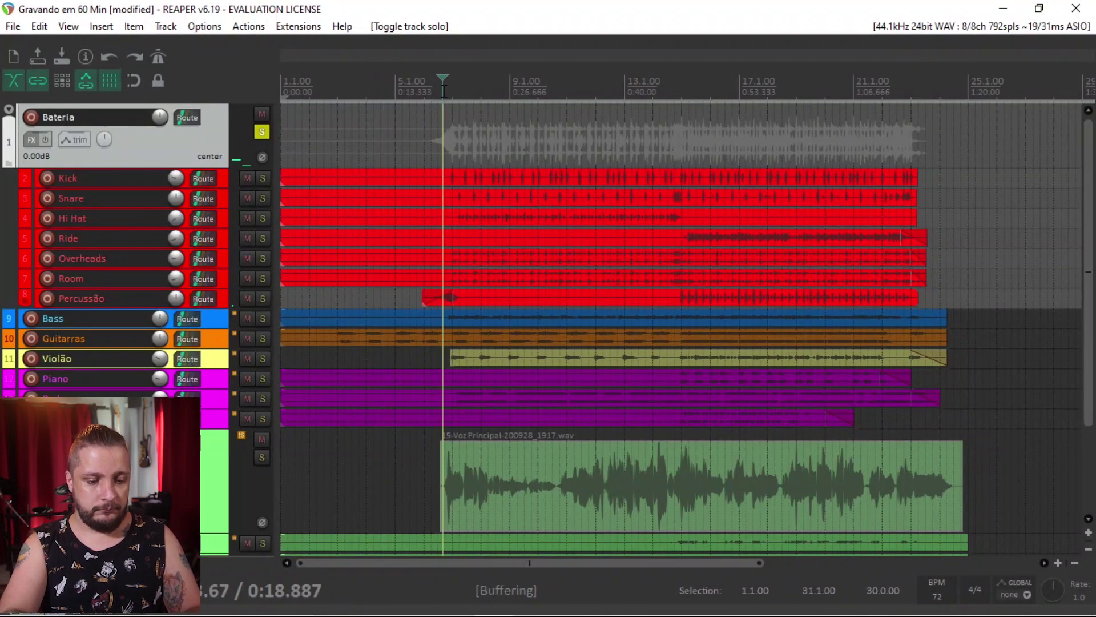
key(ctrl+m)
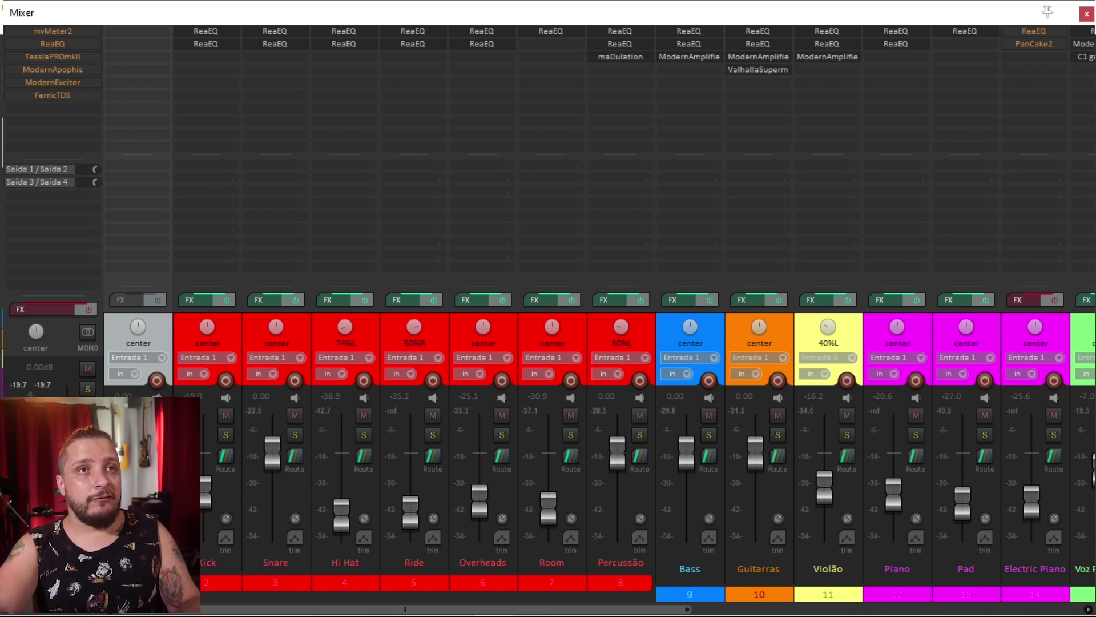
click(1086, 14)
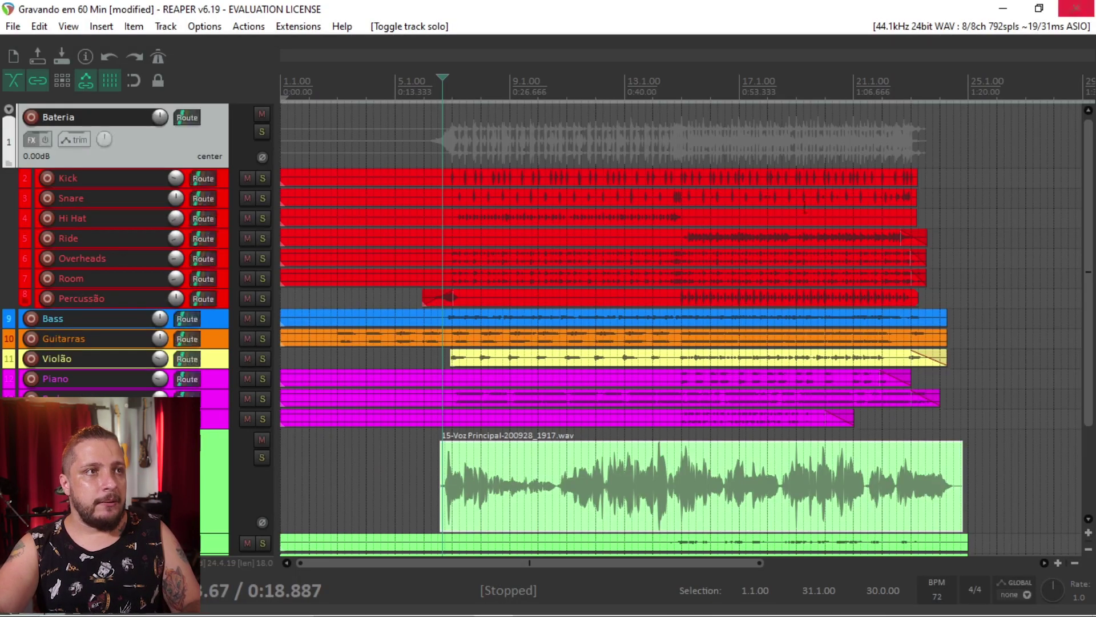
Add a track named Cordas above Bass and nest Bass, Guitarras and Violão inside it as a folder
click(214, 331)
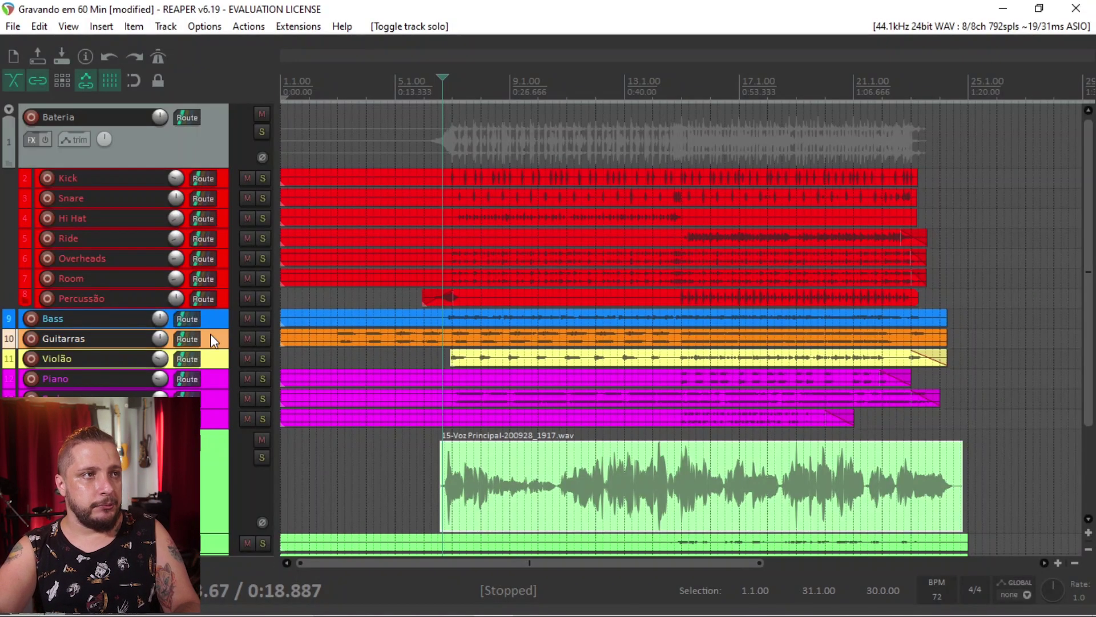
click(221, 313)
key(ctrl+t)
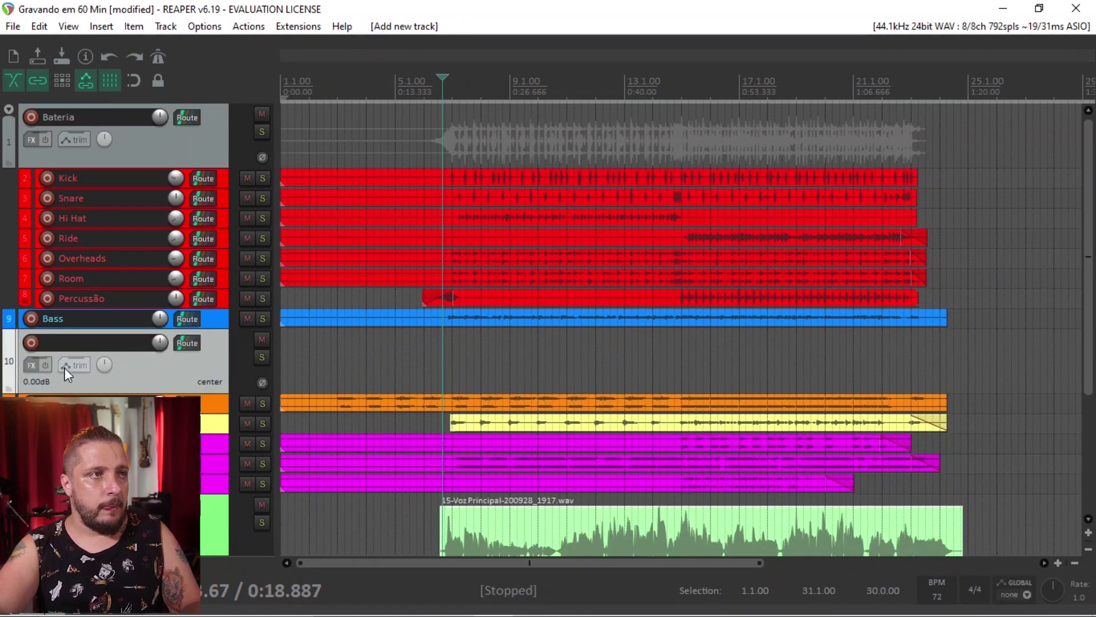
double_click(93, 341)
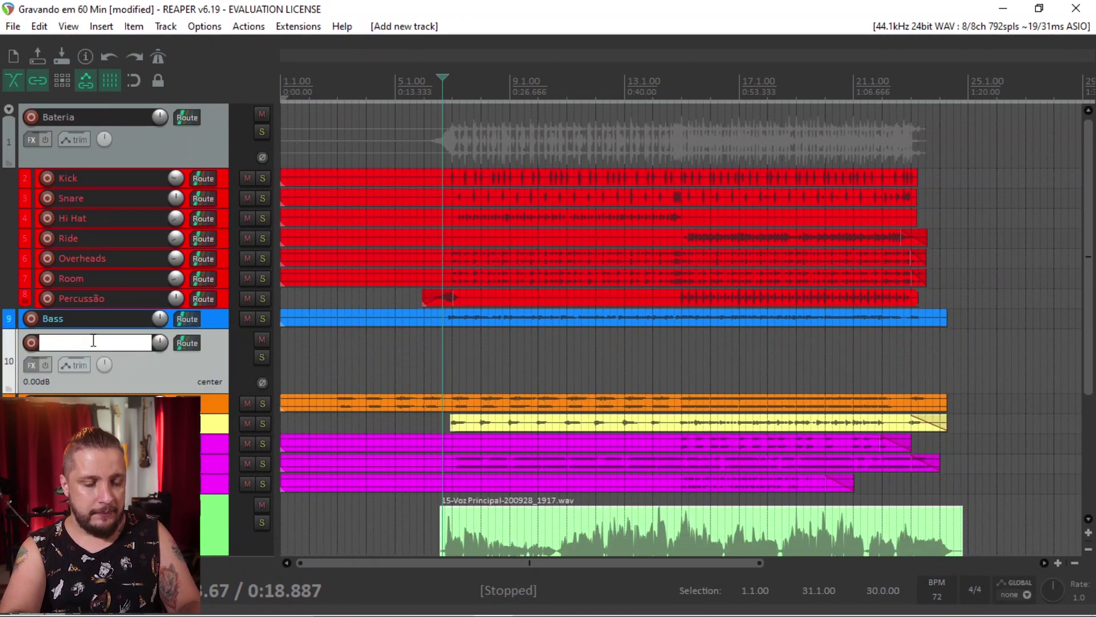
drag(16, 363, 13, 321)
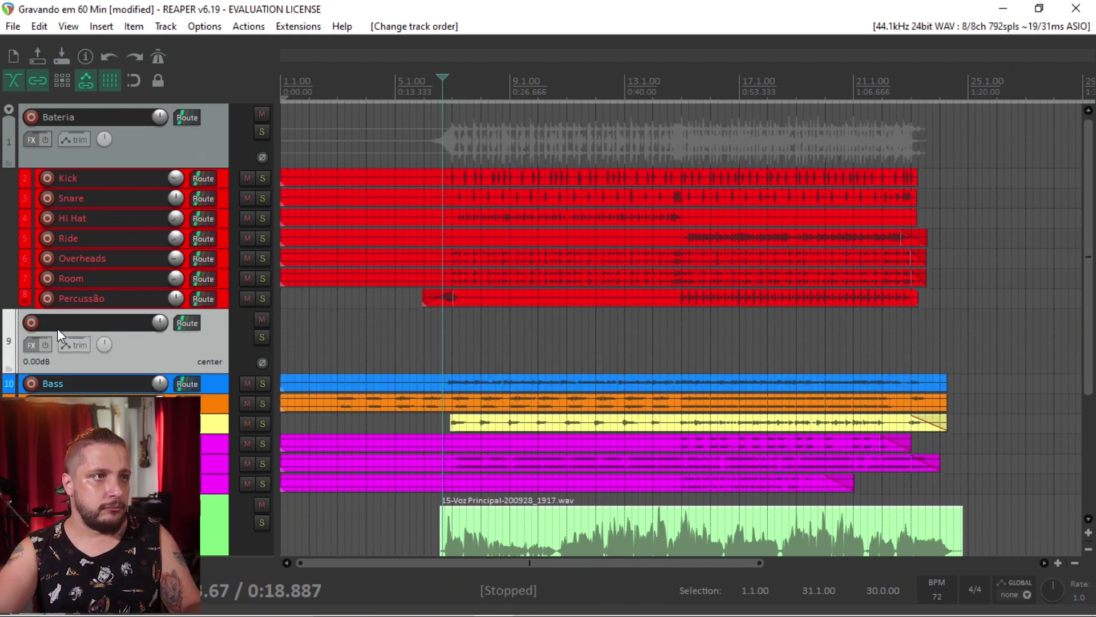
double_click(57, 328)
text(Cordas)
key(Return)
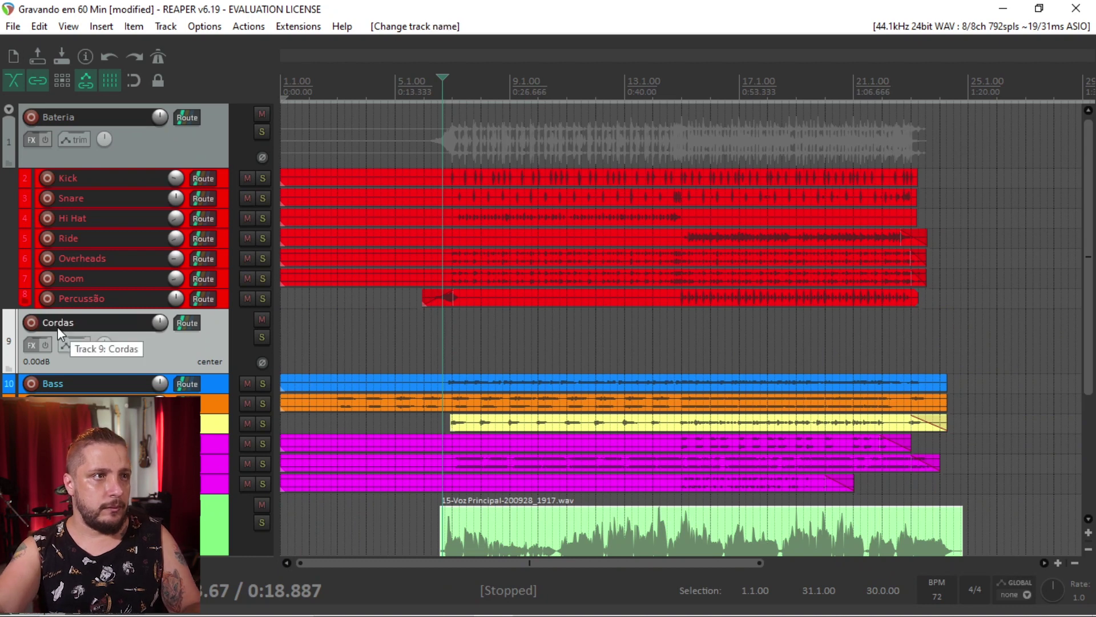
click(213, 385)
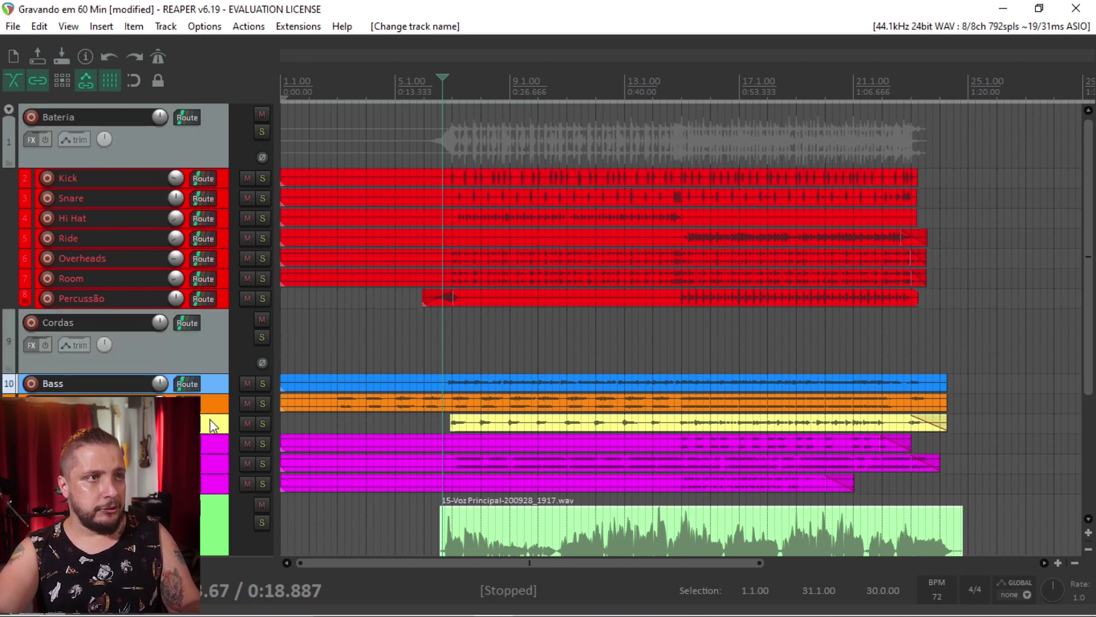
drag(33, 384, 26, 345)
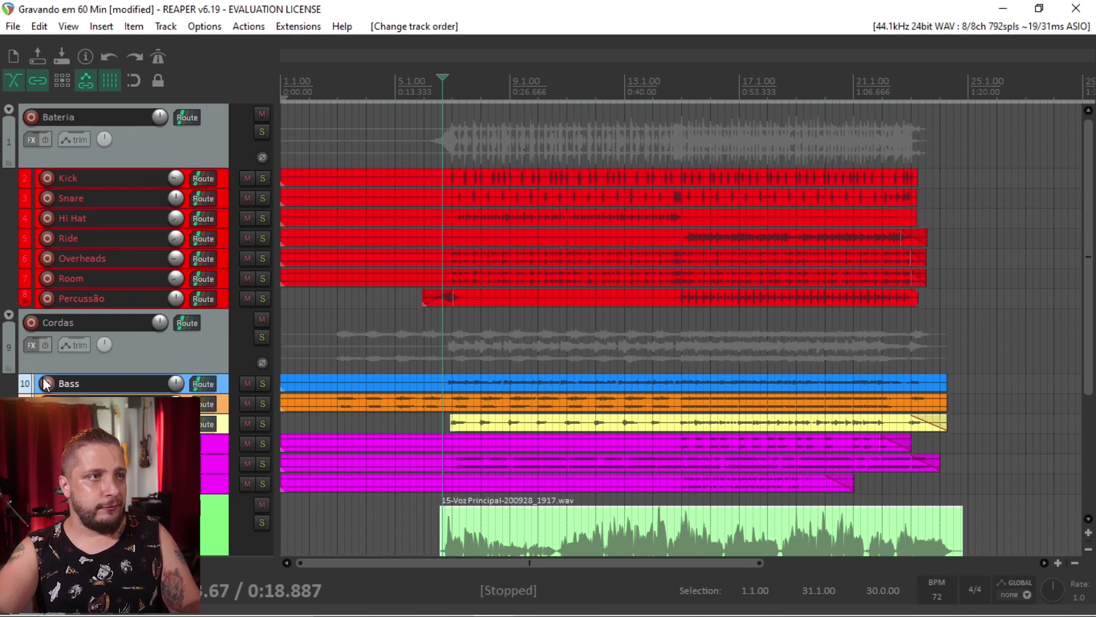
Add a track named Teclados above Piano and nest Piano, Pad and Electric Piano inside it as a folder
click(73, 354)
key(ctrl+t)
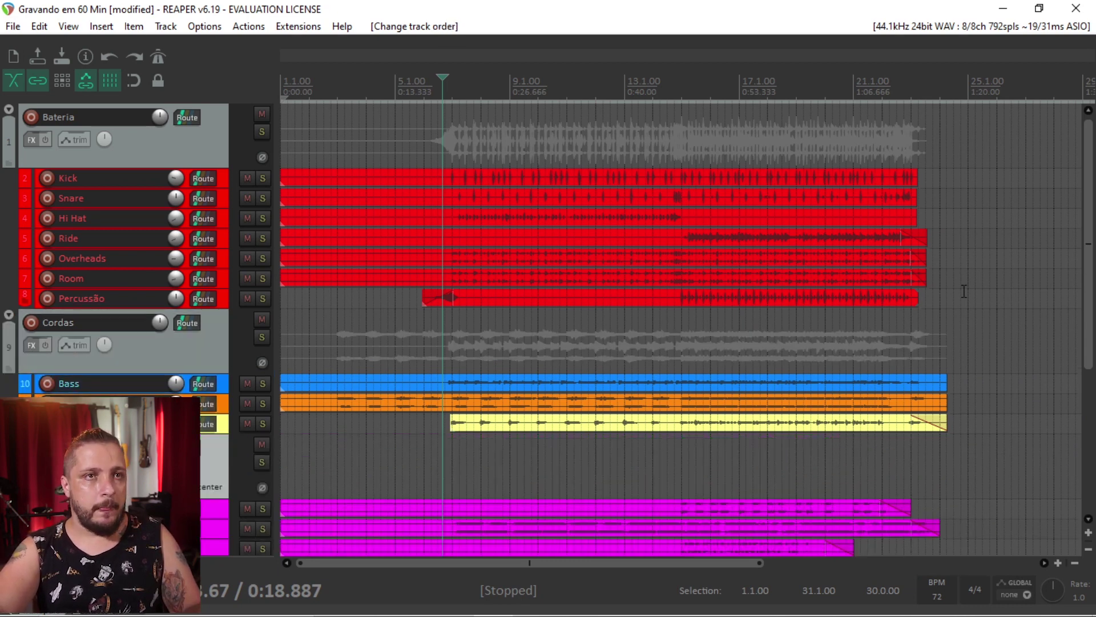
drag(1088, 312, 1088, 421)
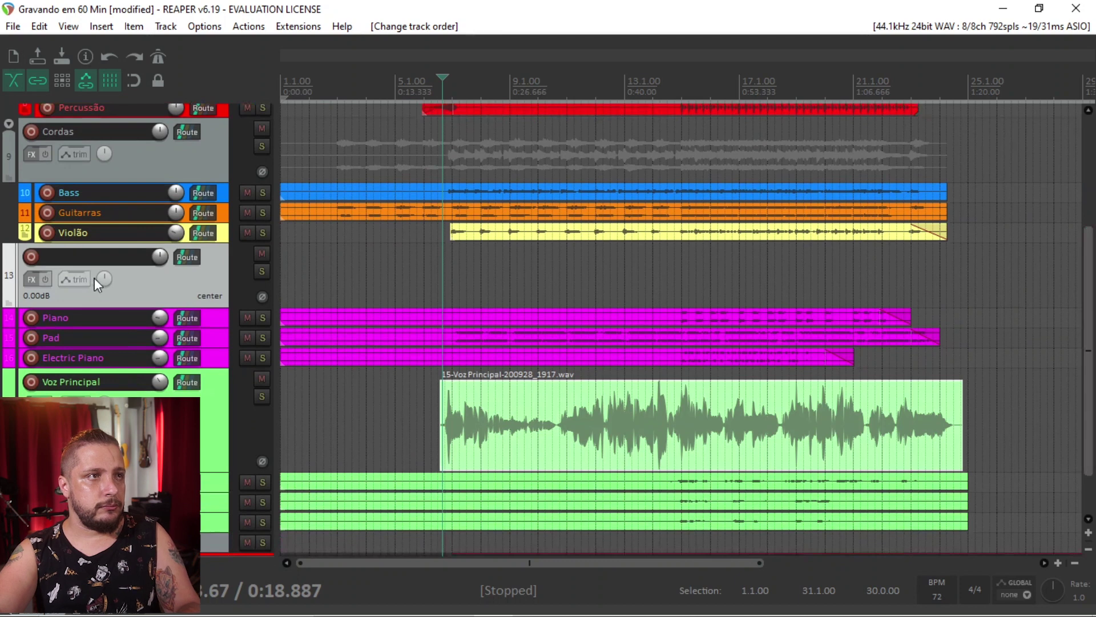
double_click(112, 254)
text(Teclad)
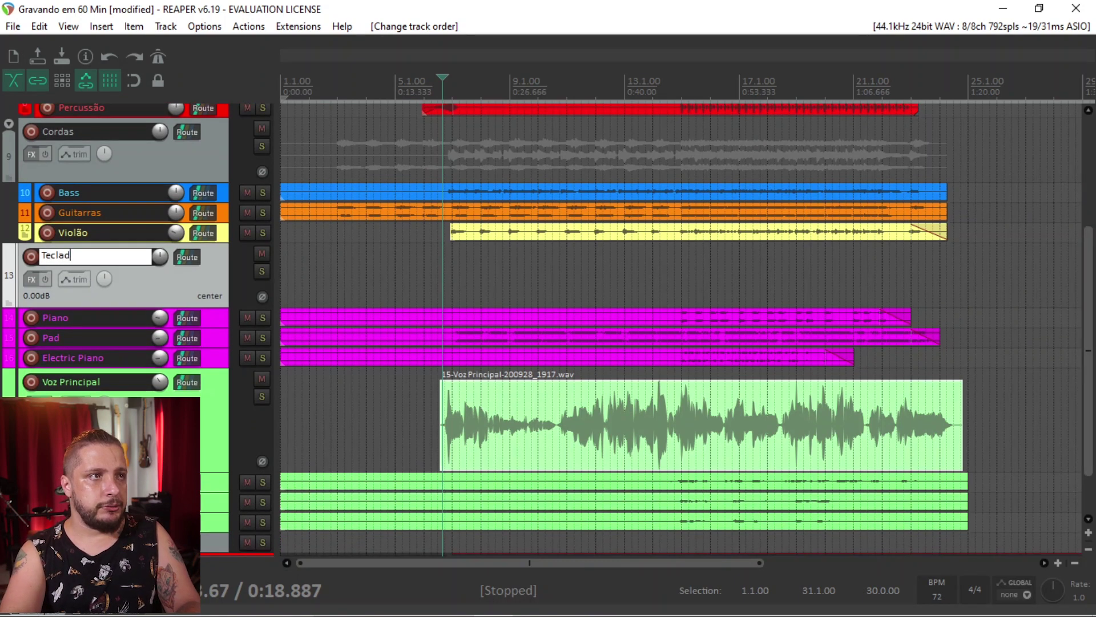
text(os)
key(Return)
drag(223, 322, 194, 363)
drag(11, 321, 51, 280)
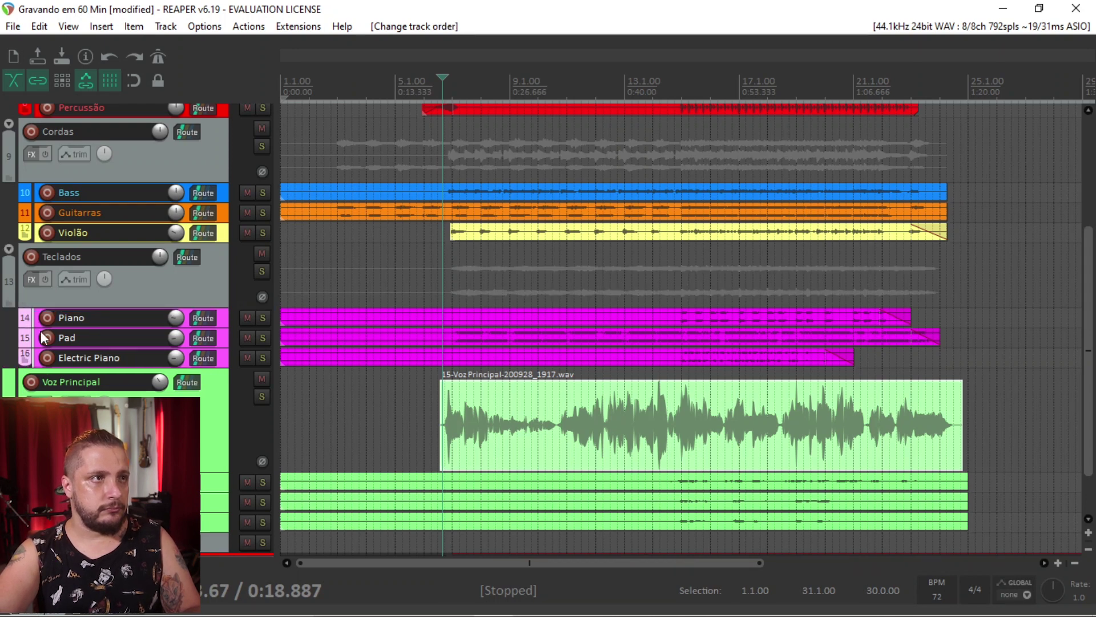
Add a track named Vozes above Voz Principal and nest Voz Principal and the three green vocal tracks below it inside as a folder
key(ctrl+t)
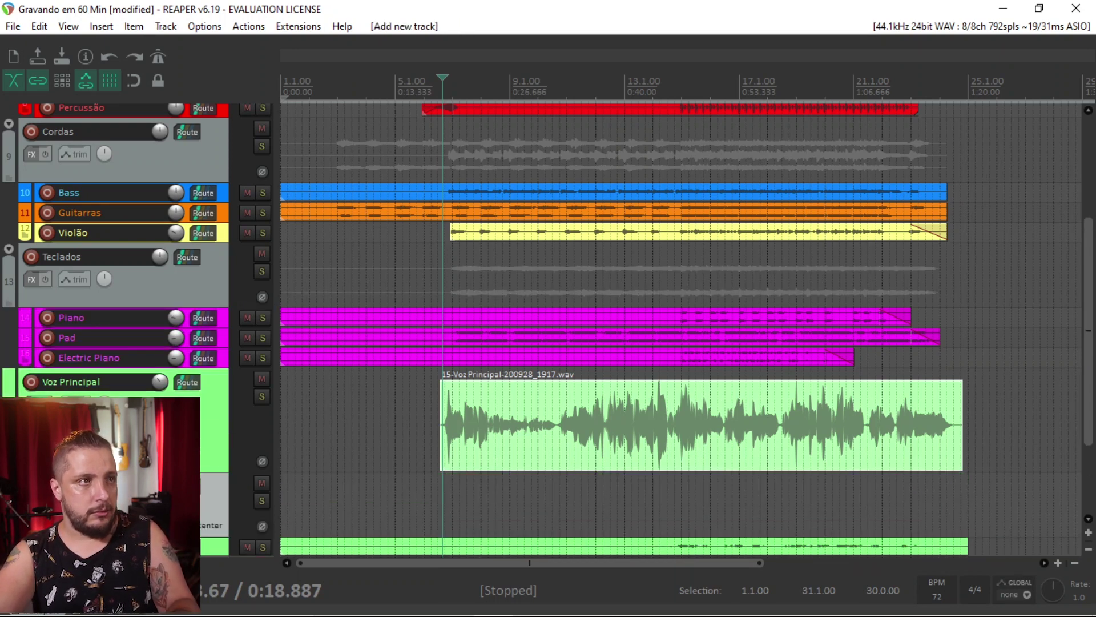
drag(11, 499, 23, 377)
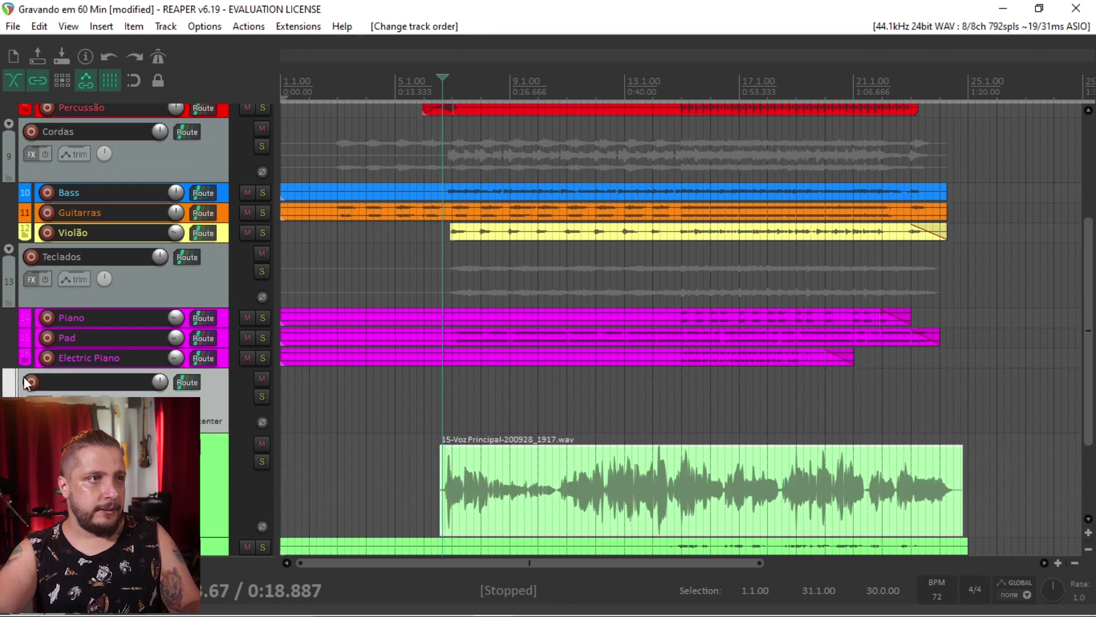
double_click(75, 385)
text(Vozes)
key(Return)
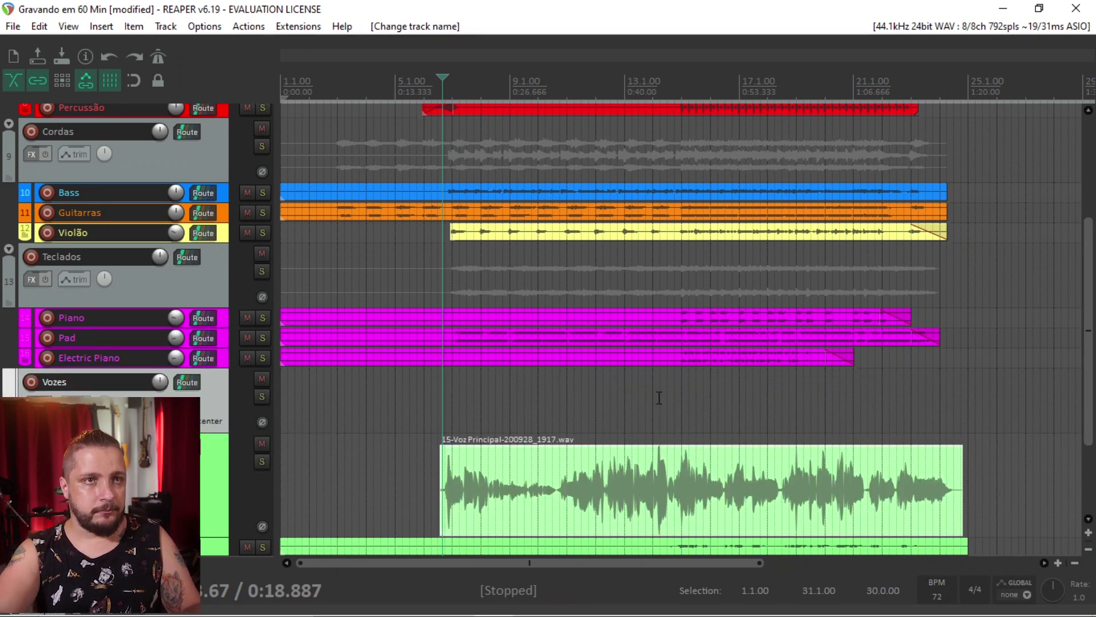
drag(1087, 374, 1087, 431)
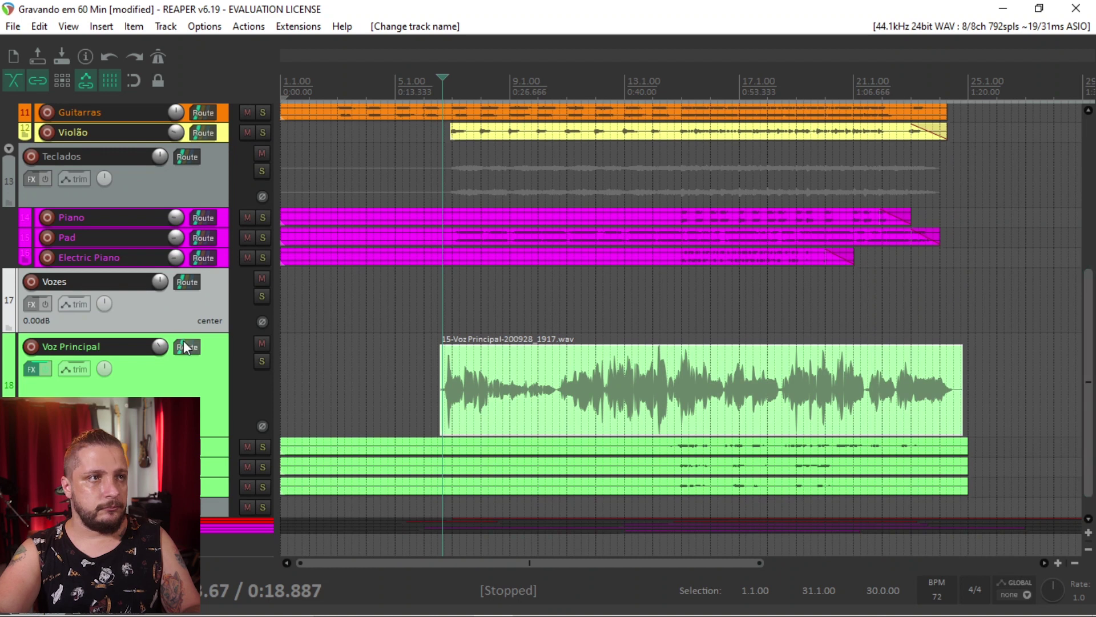
click(181, 397)
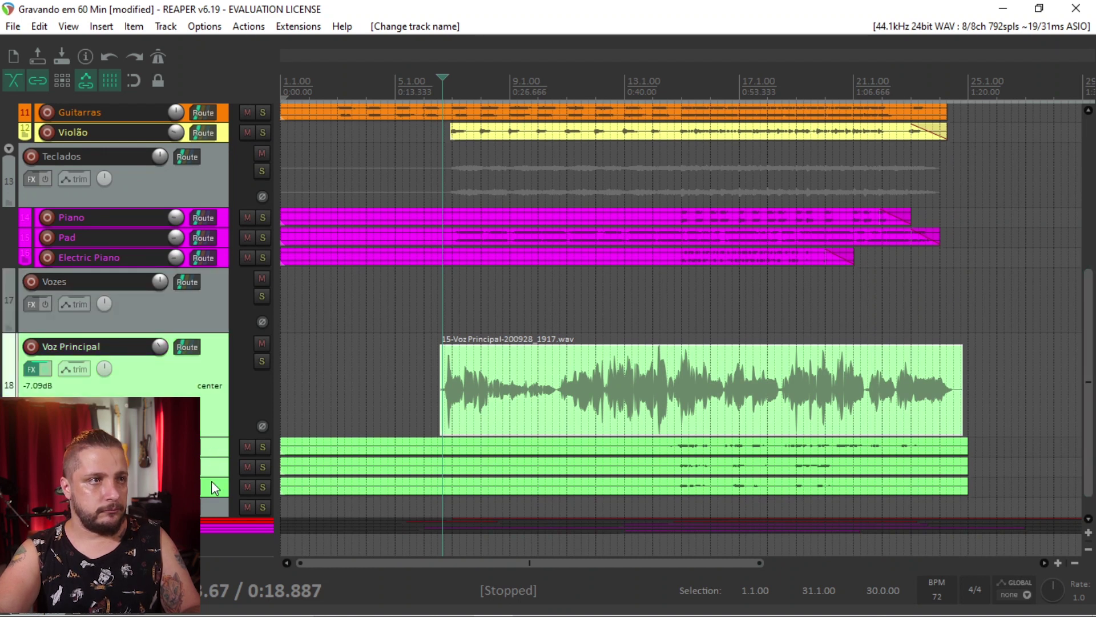
drag(10, 367, 56, 308)
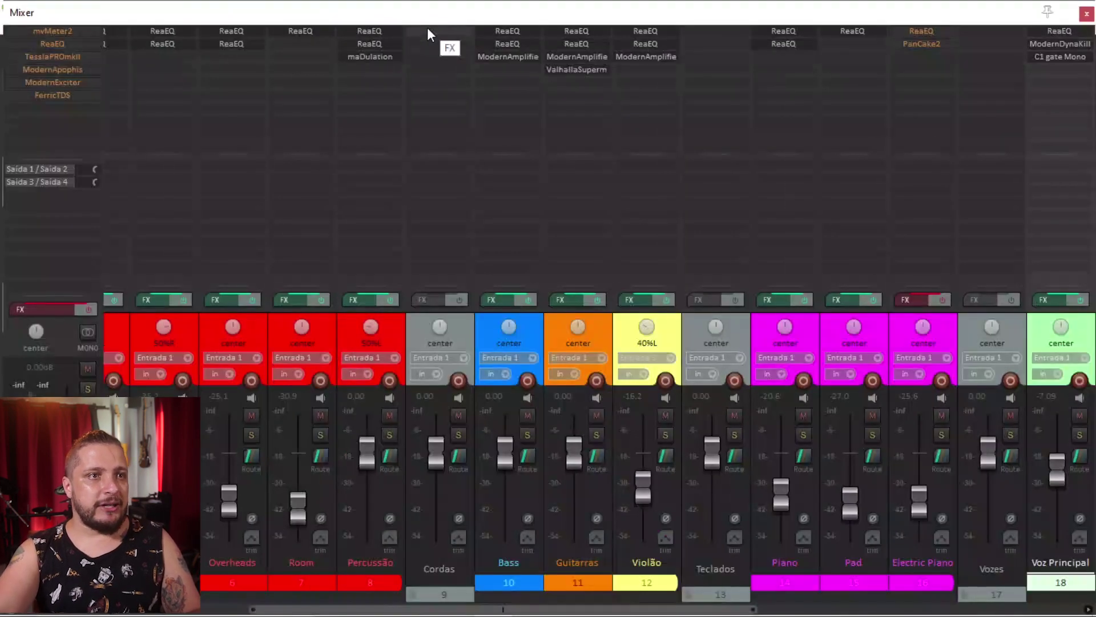
Solo the Bateria group channel in the mixer again and play the song to monitor the drum levels
drag(670, 610, 408, 612)
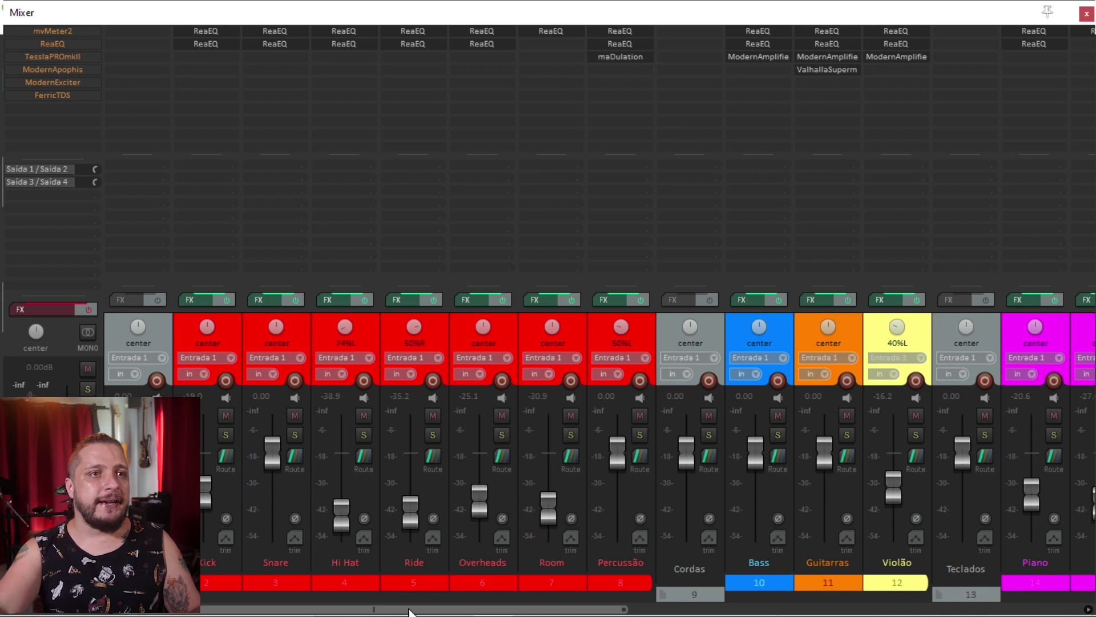
click(157, 435)
key(space)
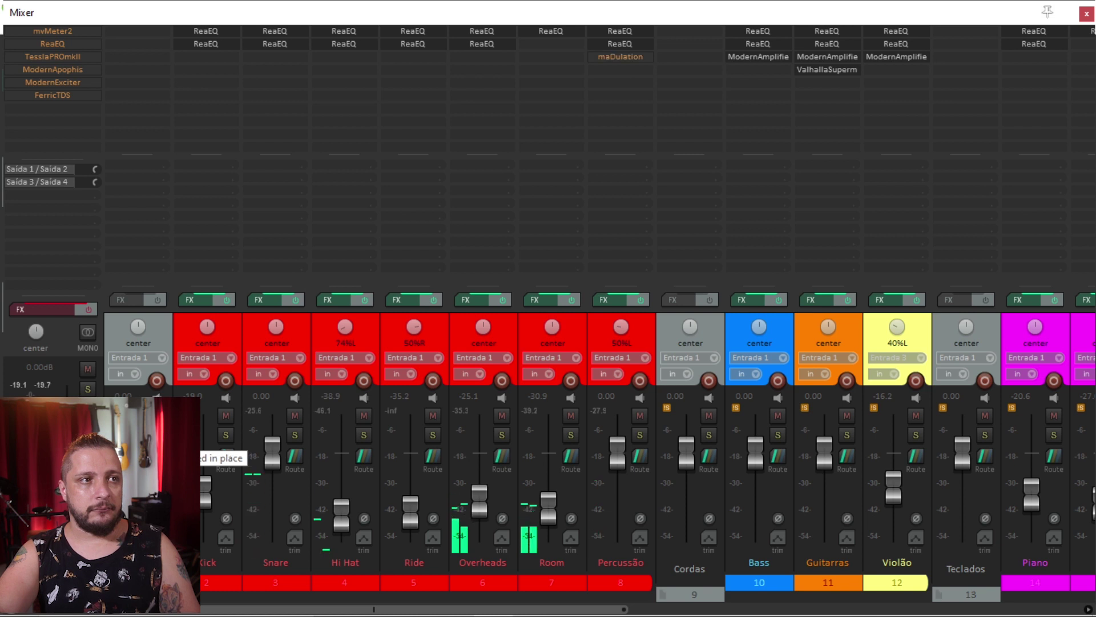
Unsolo the Bateria group, then solo the Cordas group channel and play the song to monitor the string levels
click(157, 435)
key(space)
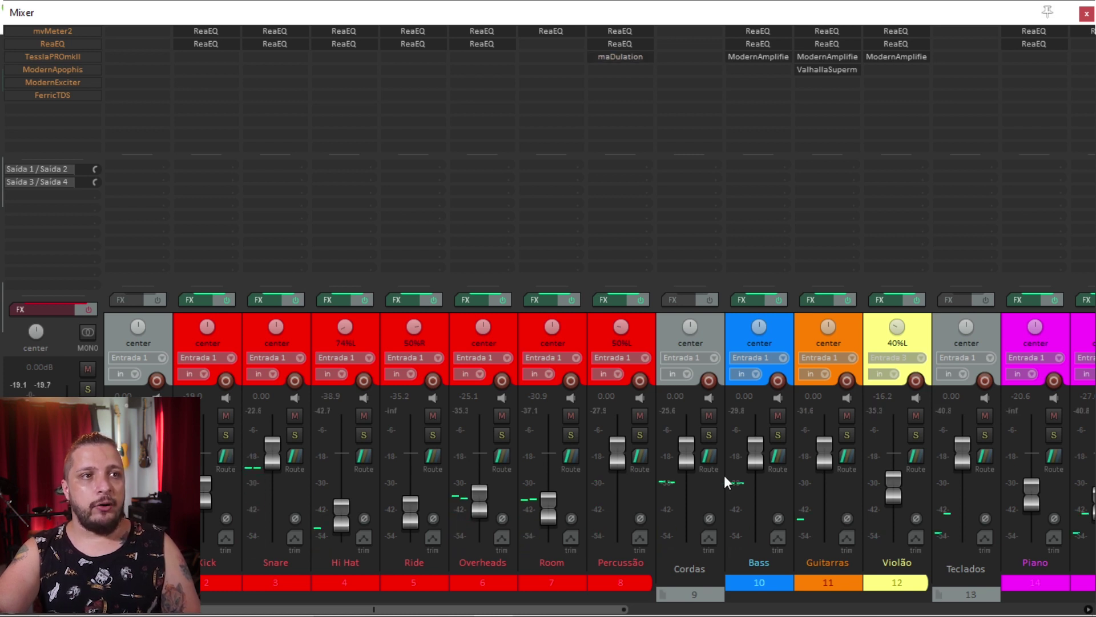
click(709, 439)
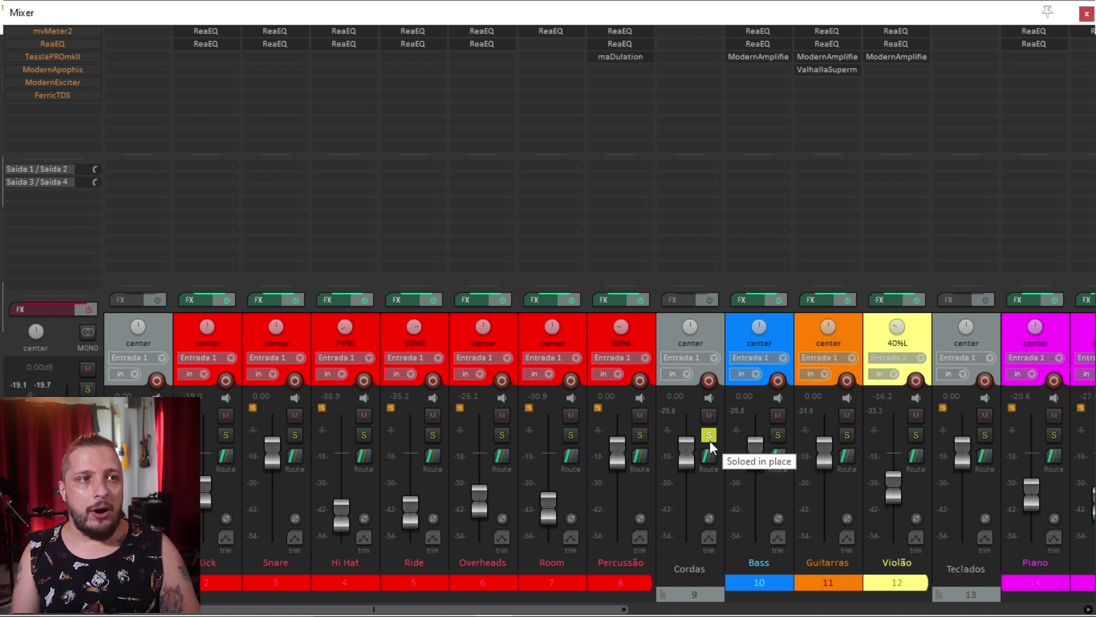
key(space)
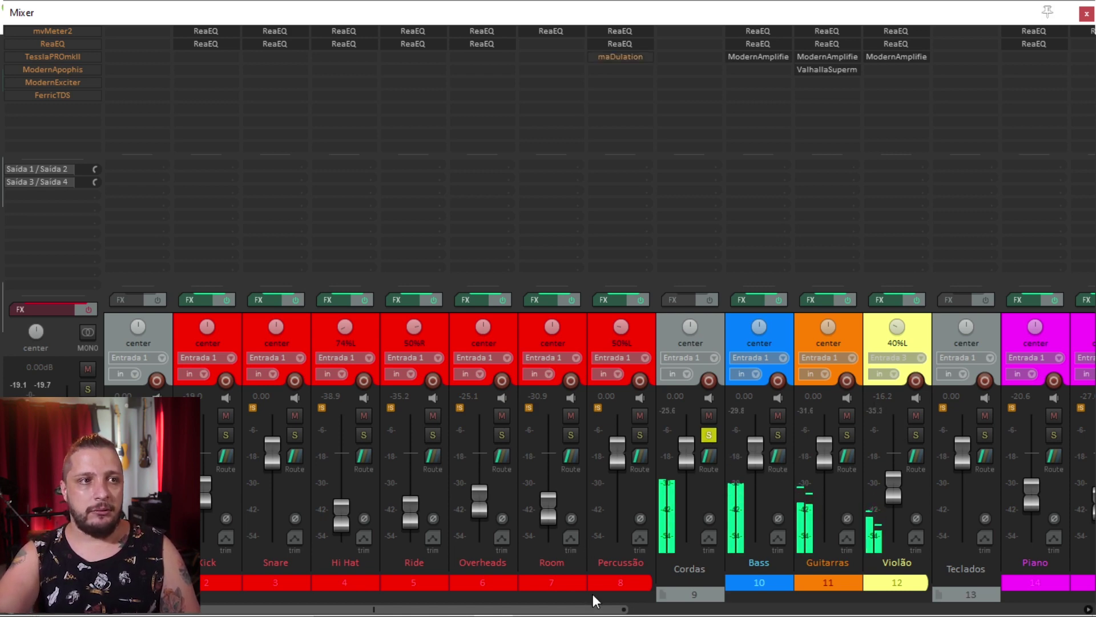
Switch the solo from Cordas to the Teclados group channel during playback to monitor the keyboards, and close the mixer
drag(595, 606, 809, 611)
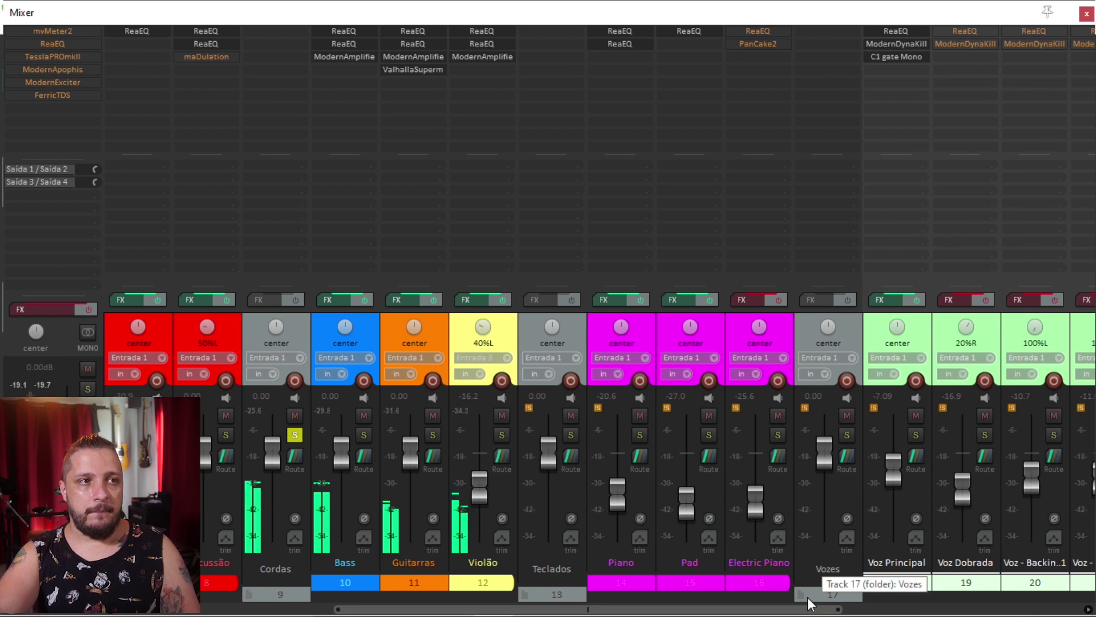
click(573, 440)
click(292, 437)
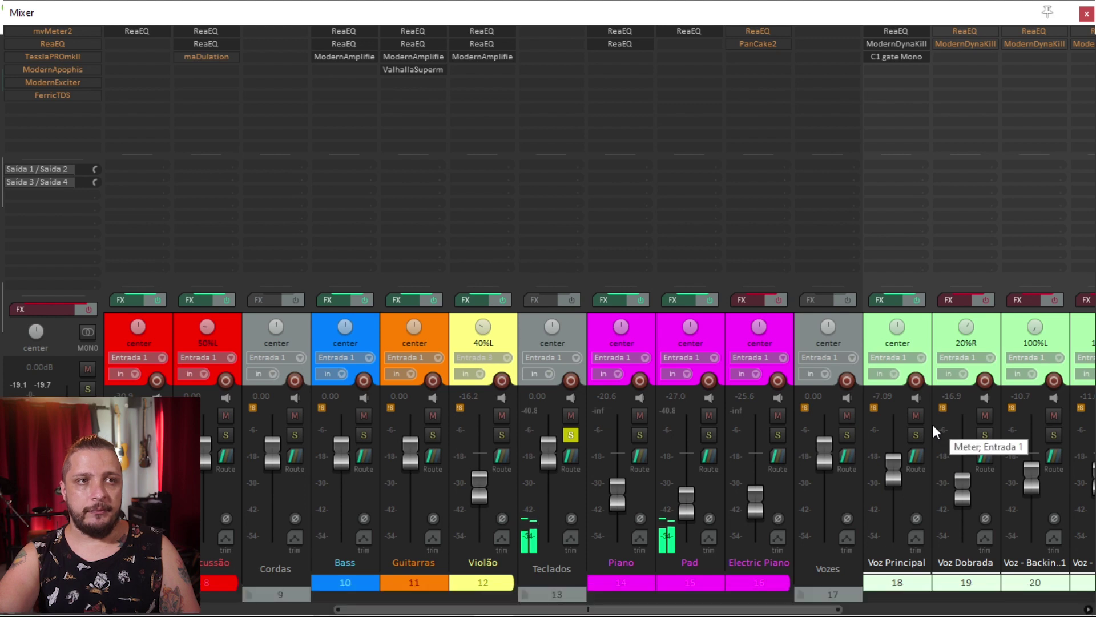
click(1085, 13)
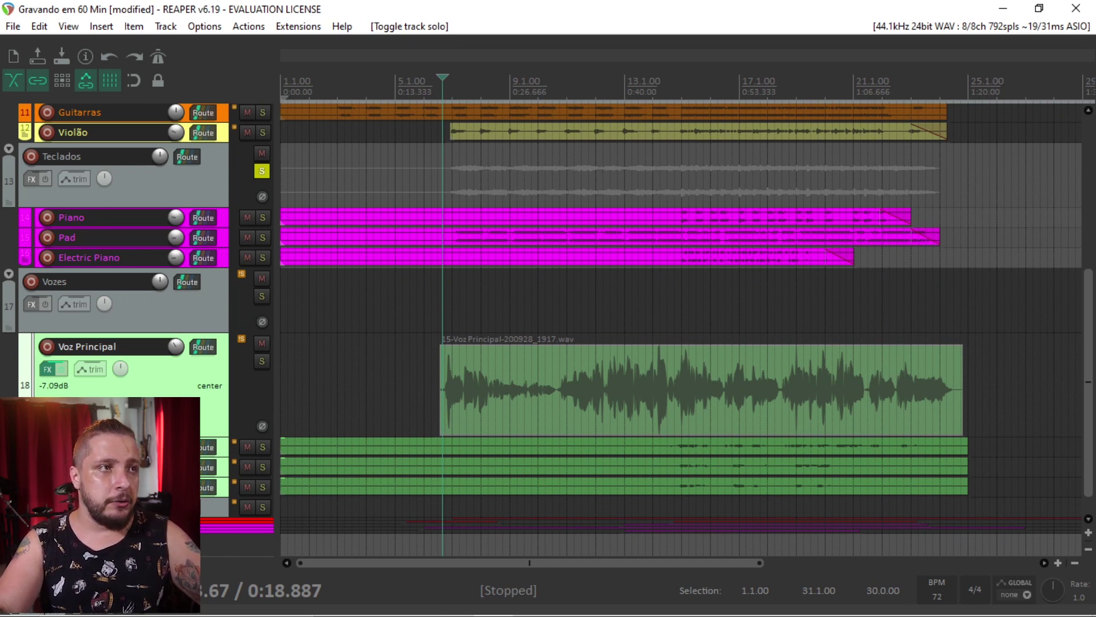
Add a new track named Reverb at the end of the track list
key(ctrl+t)
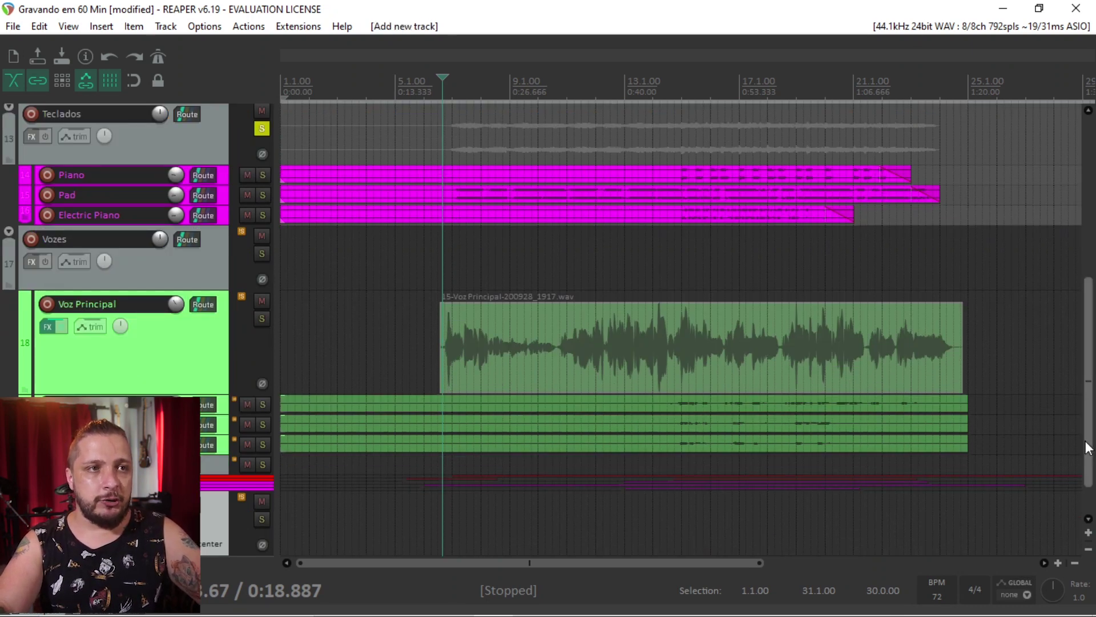
scroll(1088, 447, down, 2)
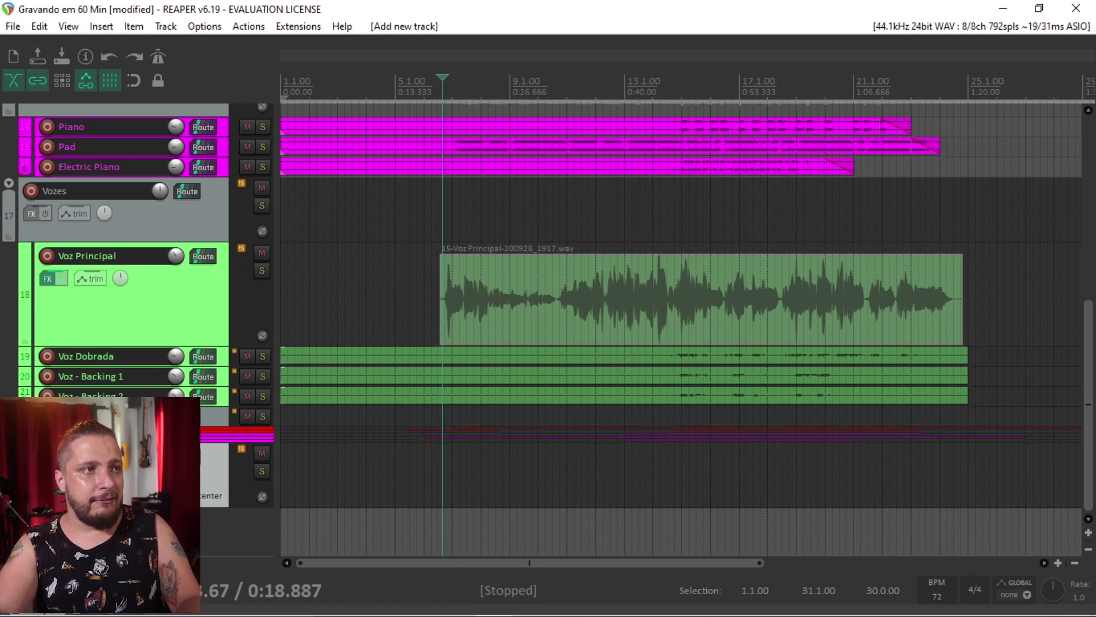
key(Return)
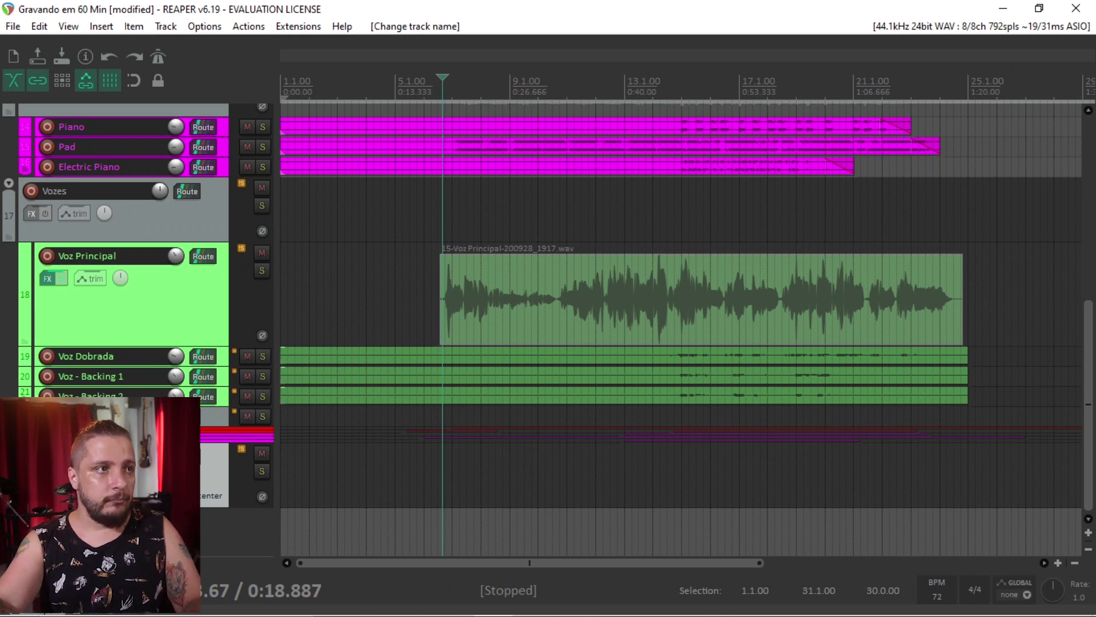
Insert the VST3 OrilRiver plugin on the Reverb track and close its FX window
click(31, 478)
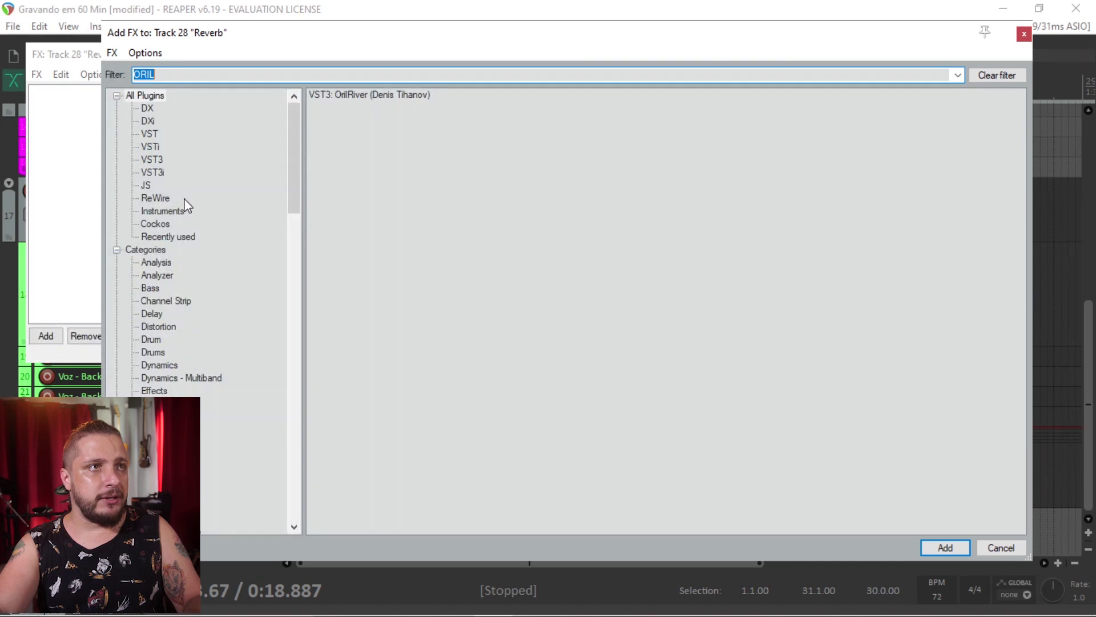
double_click(413, 95)
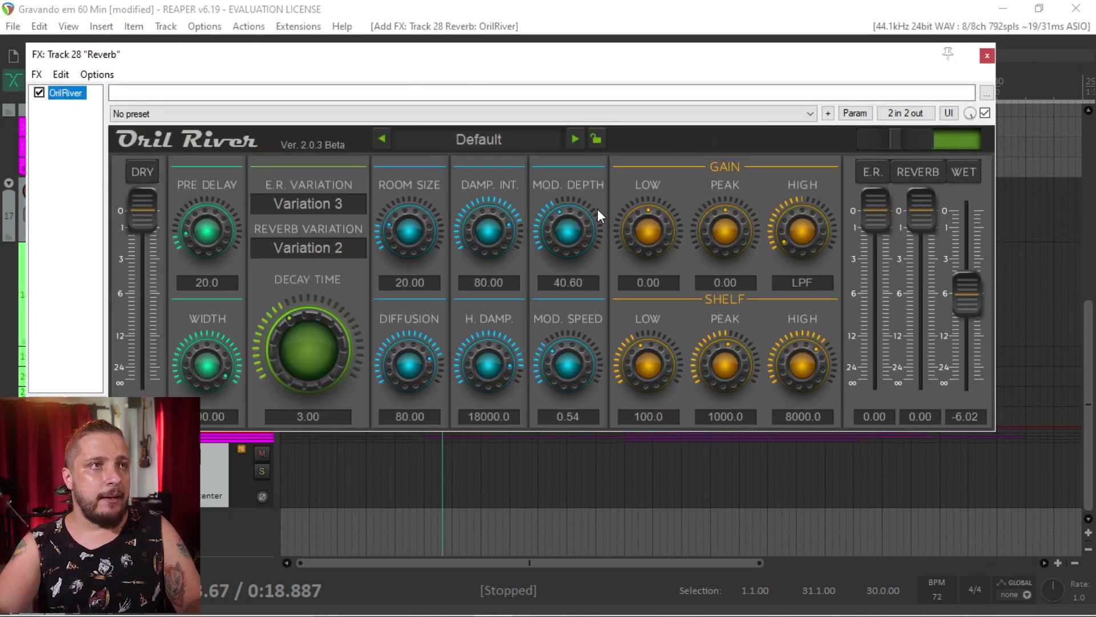
key(Escape)
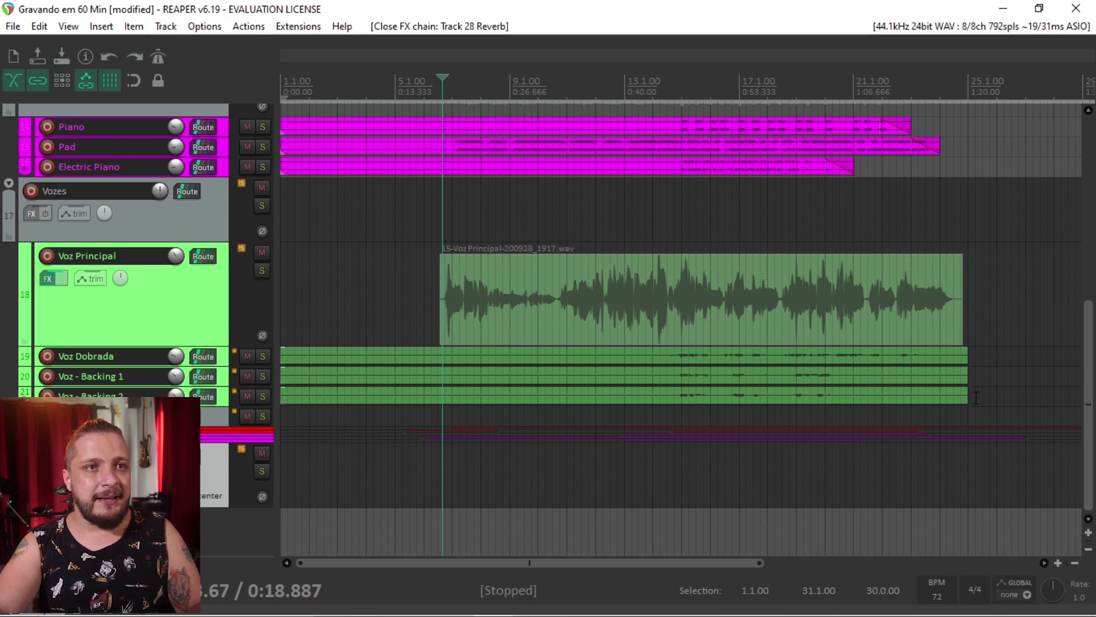
Reopen the mixer and add a send from the Voz Principal channel to track 28 Reverb
drag(1087, 396, 1087, 365)
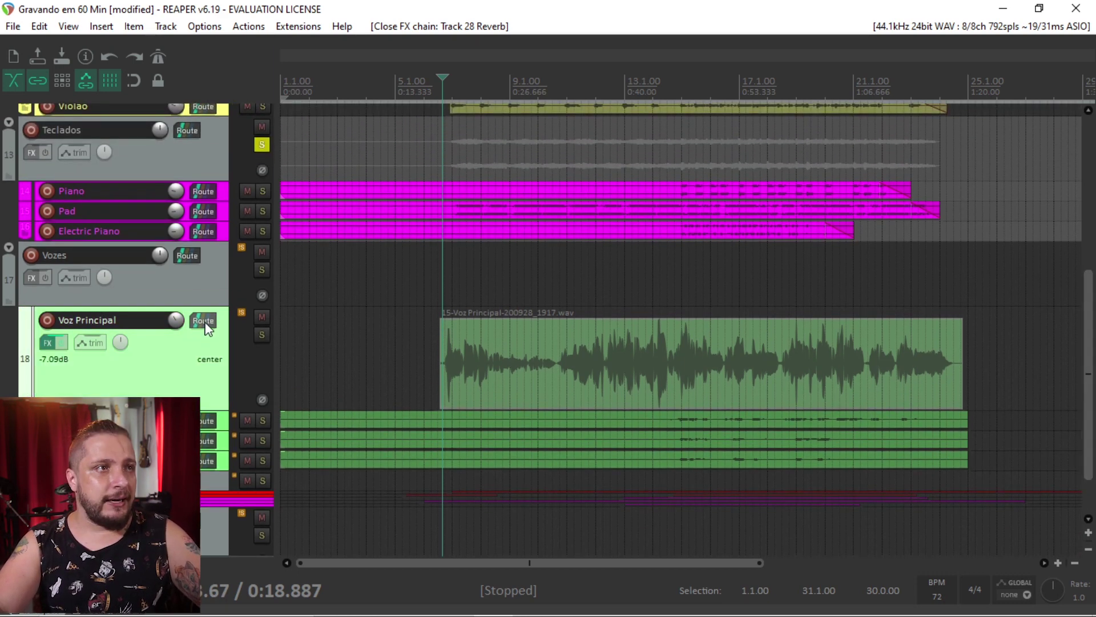
key(ctrl+m)
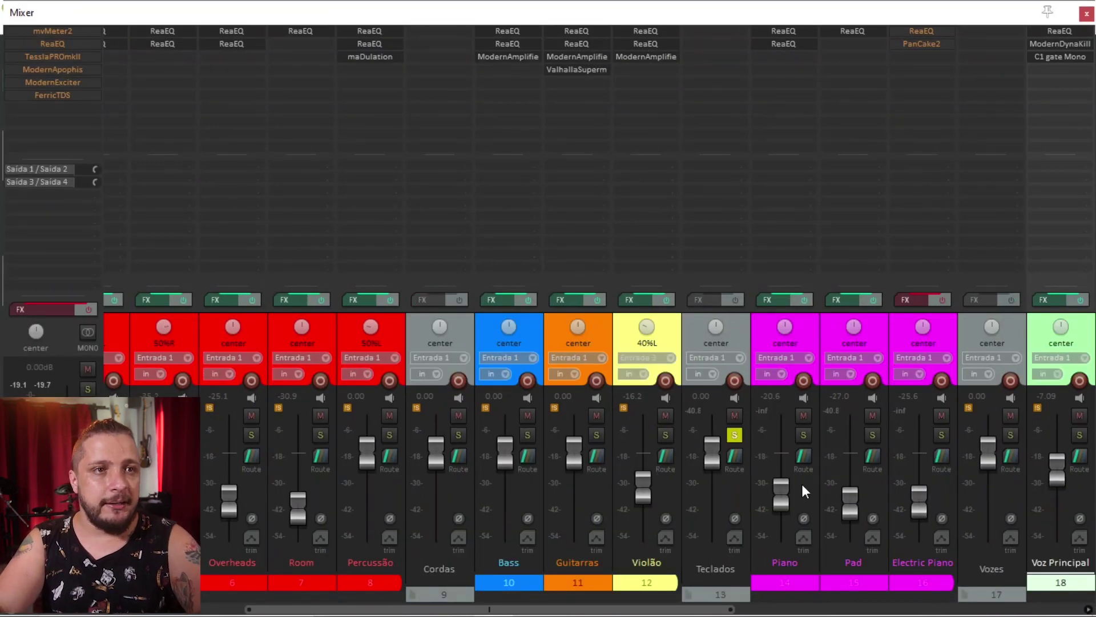
drag(505, 609, 683, 611)
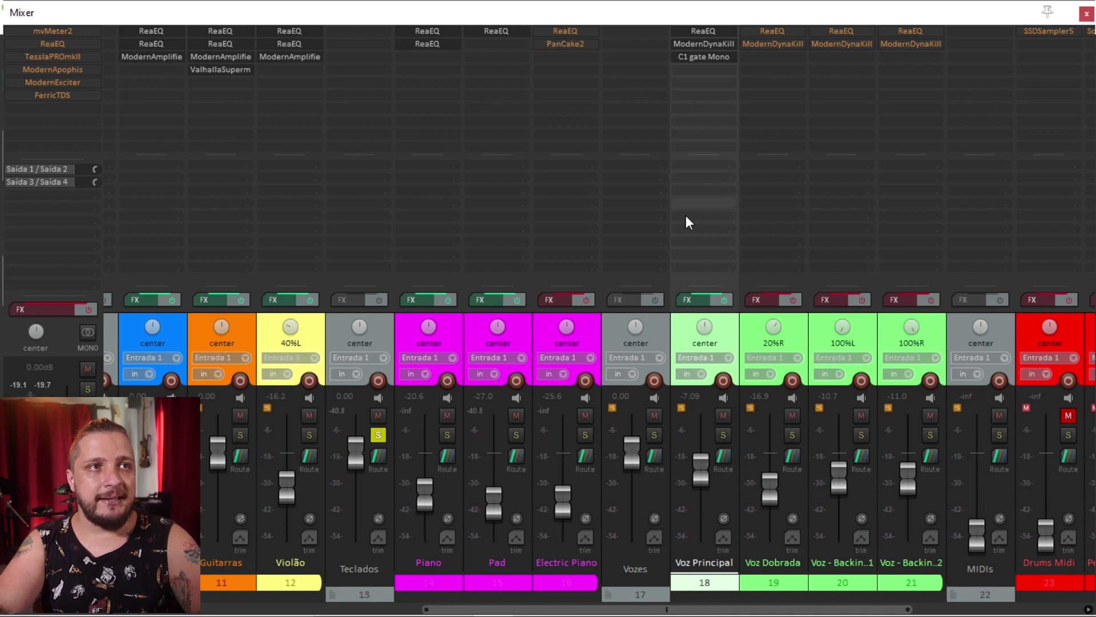
click(700, 166)
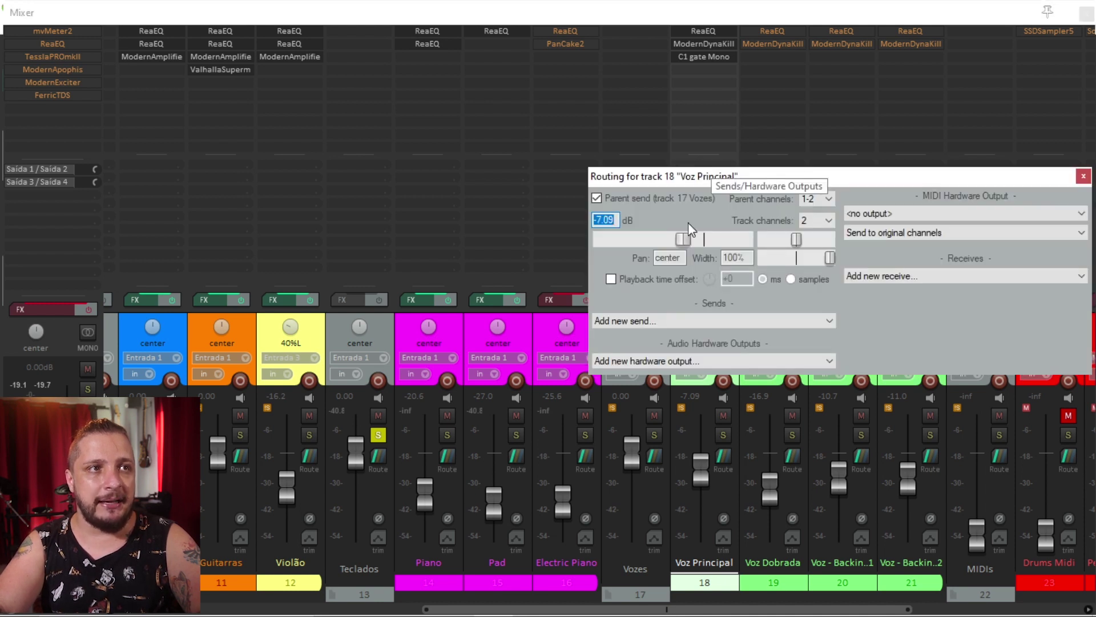
click(622, 324)
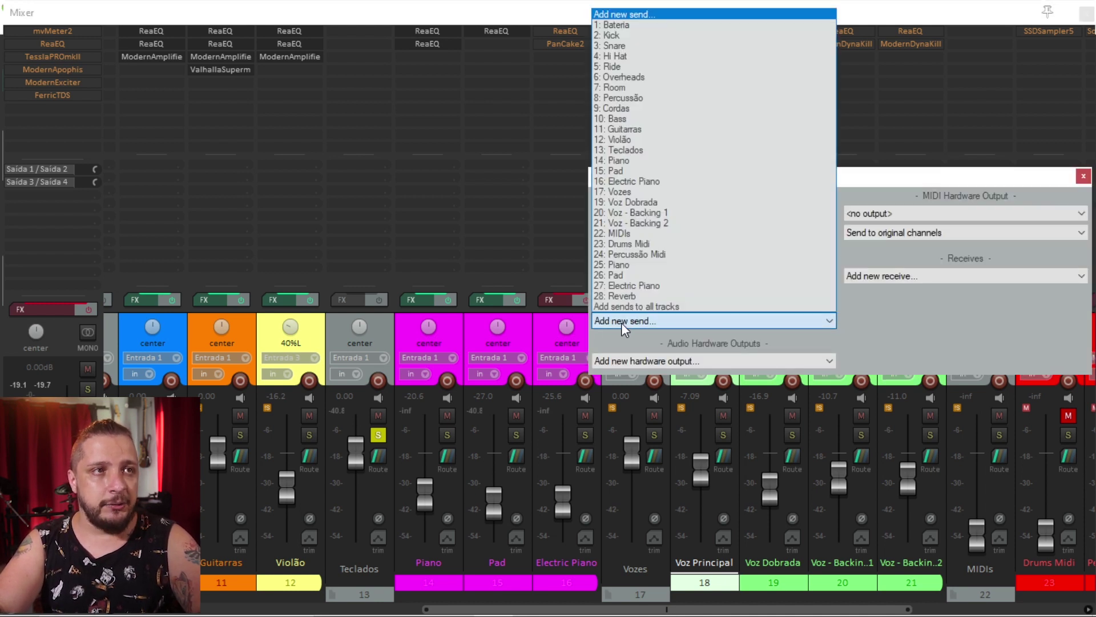
click(613, 296)
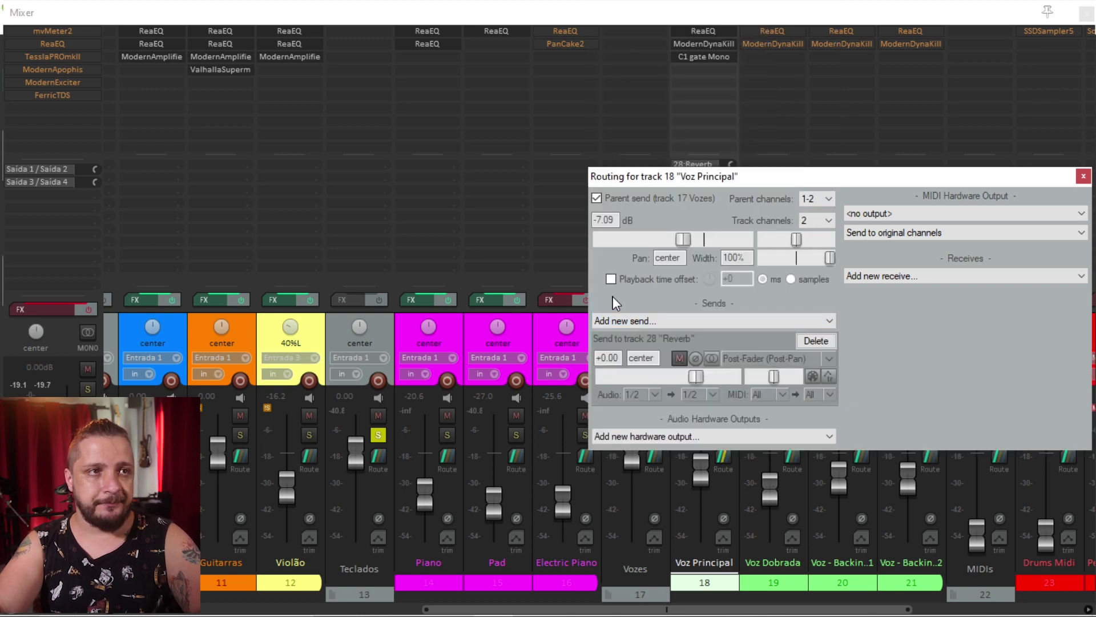
drag(758, 178, 200, 58)
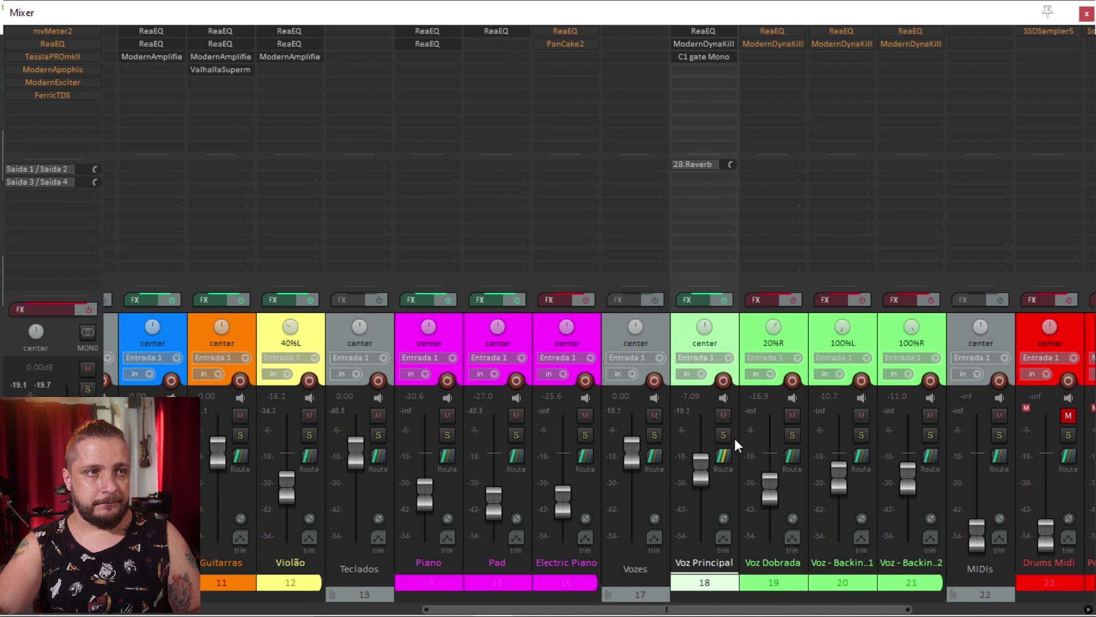
Solo Voz Principal during playback and lower its send level to the Reverb track to -23.77 dB
click(723, 436)
click(700, 163)
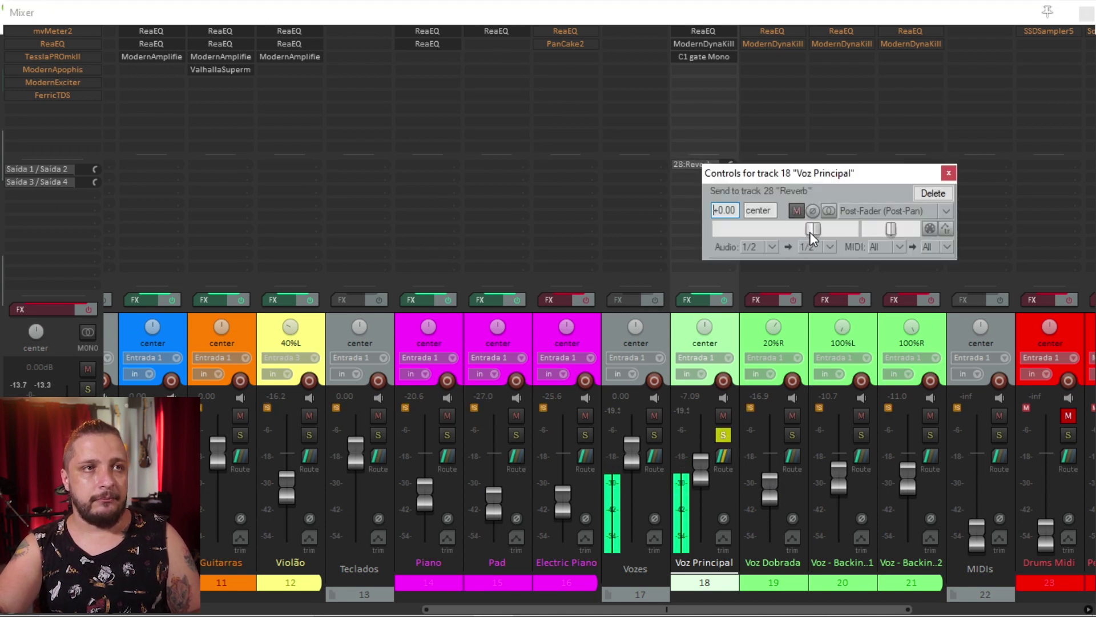
drag(809, 232, 758, 234)
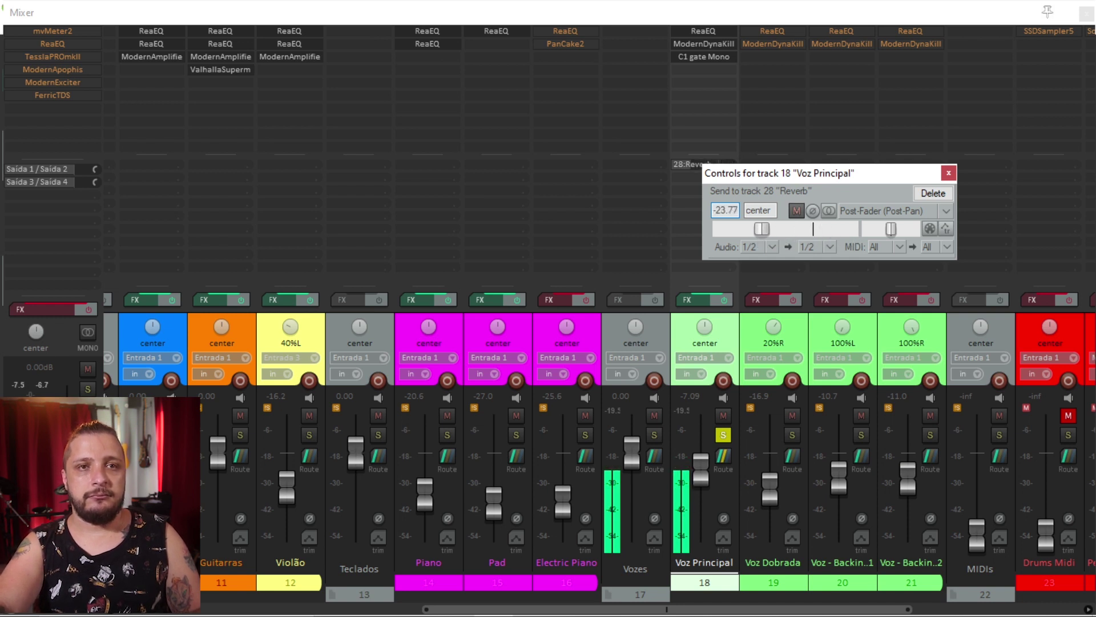